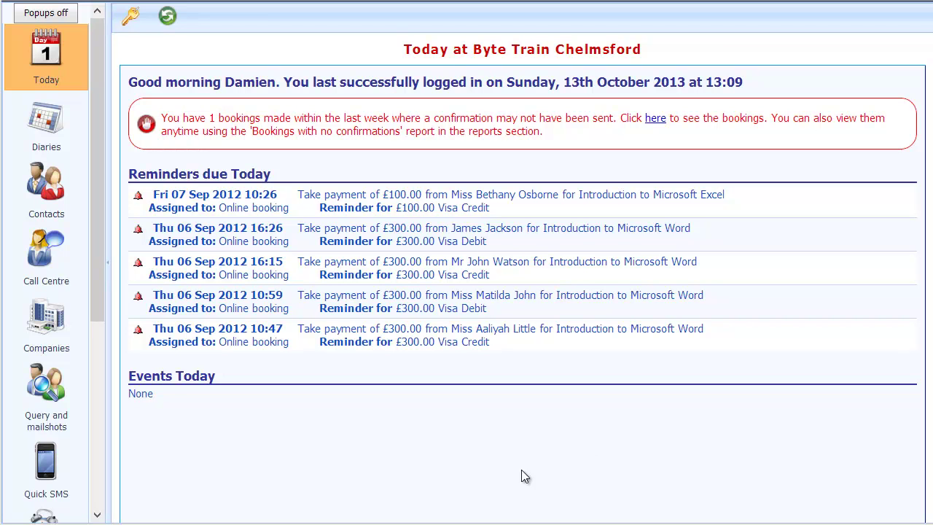
Go through My Company to the Discounts and promotions settings page
scroll(100, 473, down, 5)
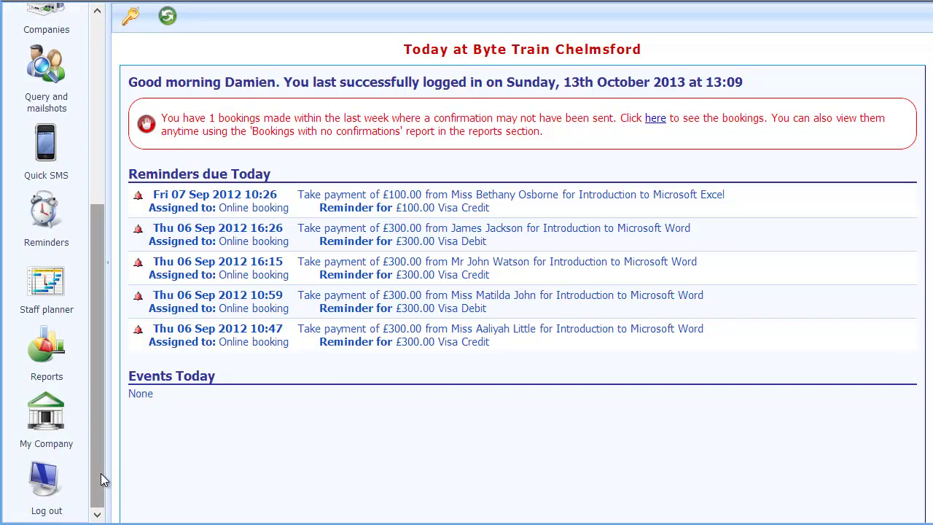
click(64, 427)
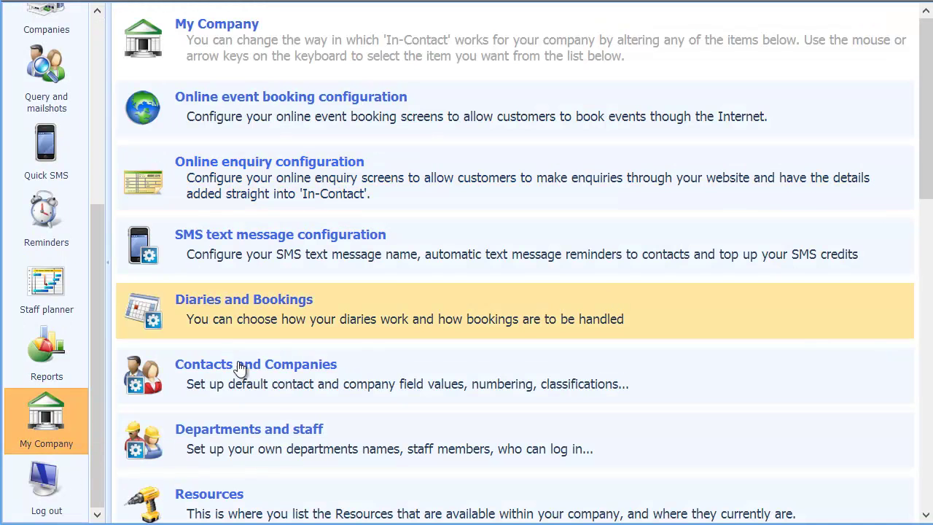
drag(928, 179, 930, 379)
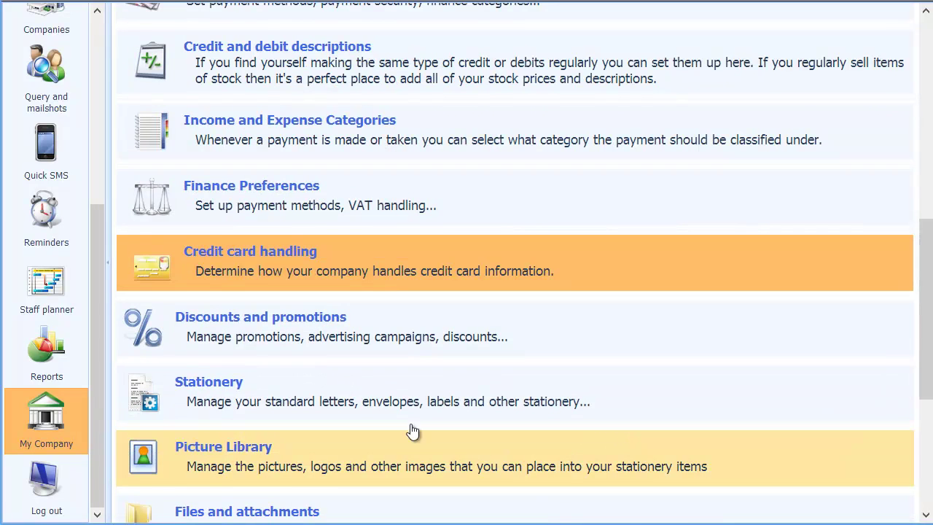
click(227, 338)
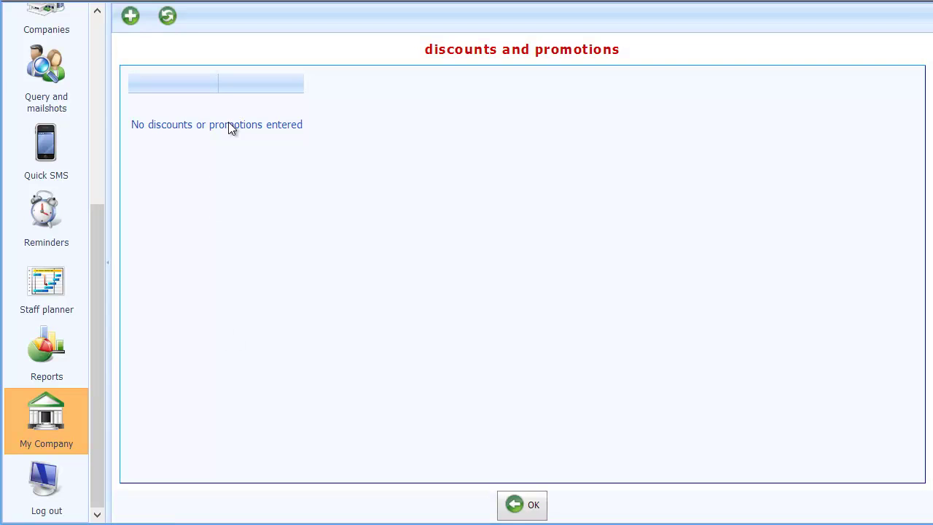
Add a new discount named 'Winter discount' with promotional code winter1
click(132, 20)
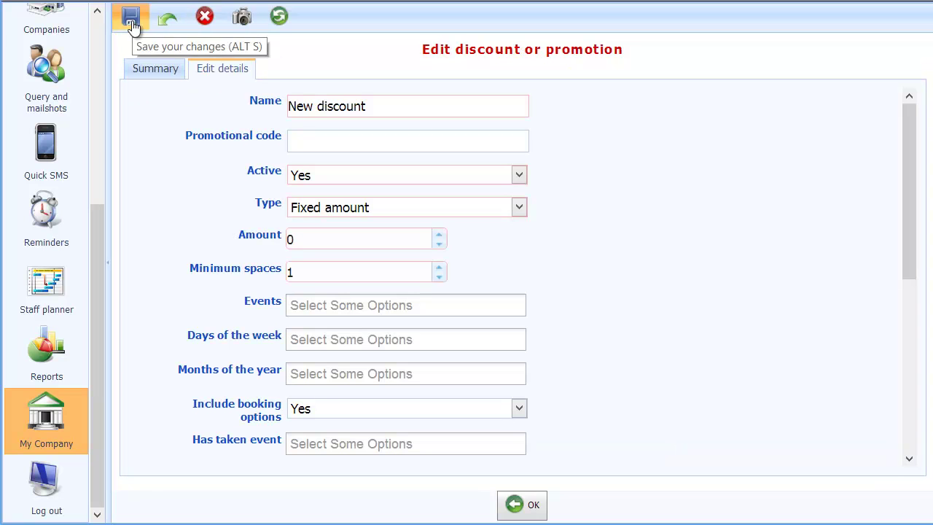
drag(391, 109, 254, 125)
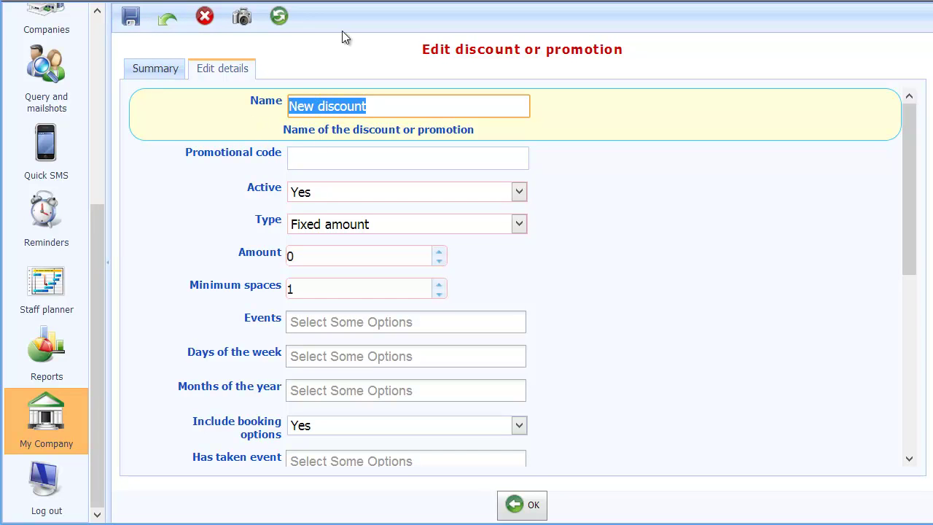
text(Win)
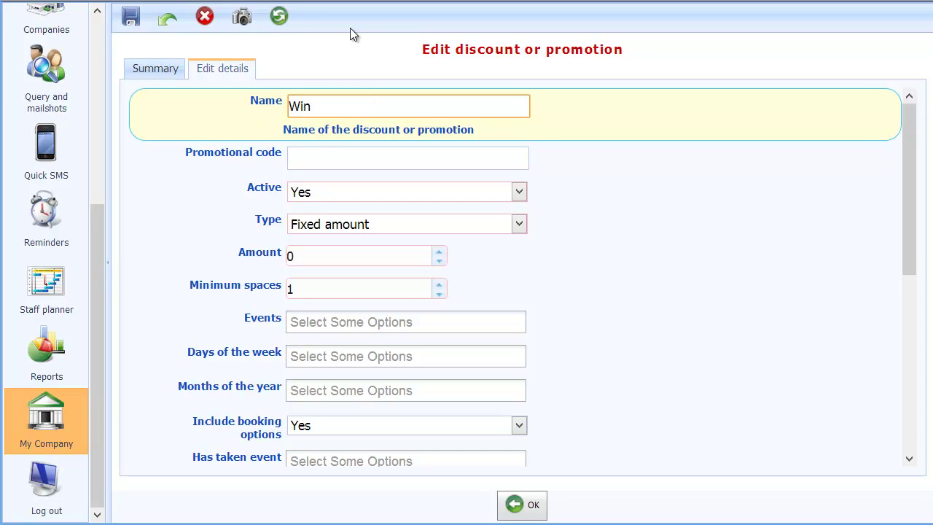
text(ter discount)
key(Tab)
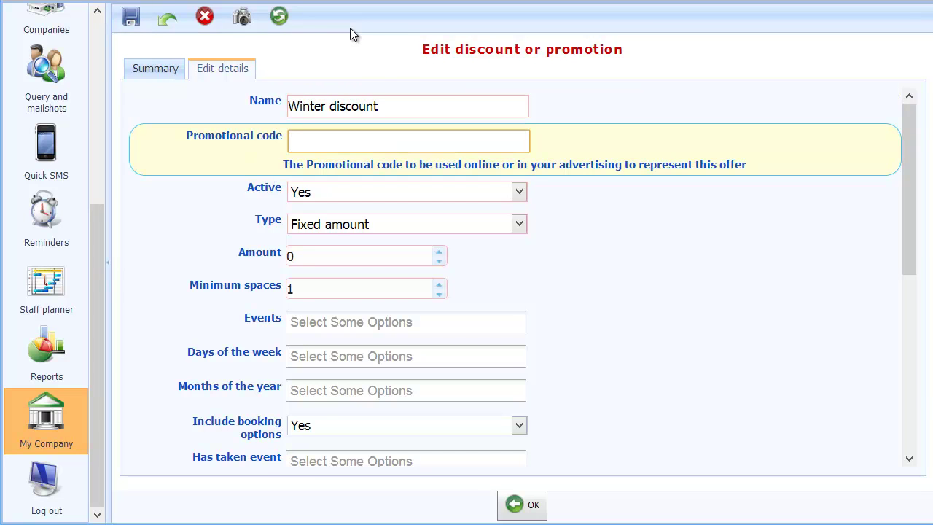
text(winter1)
key(Tab)
key(Tab)
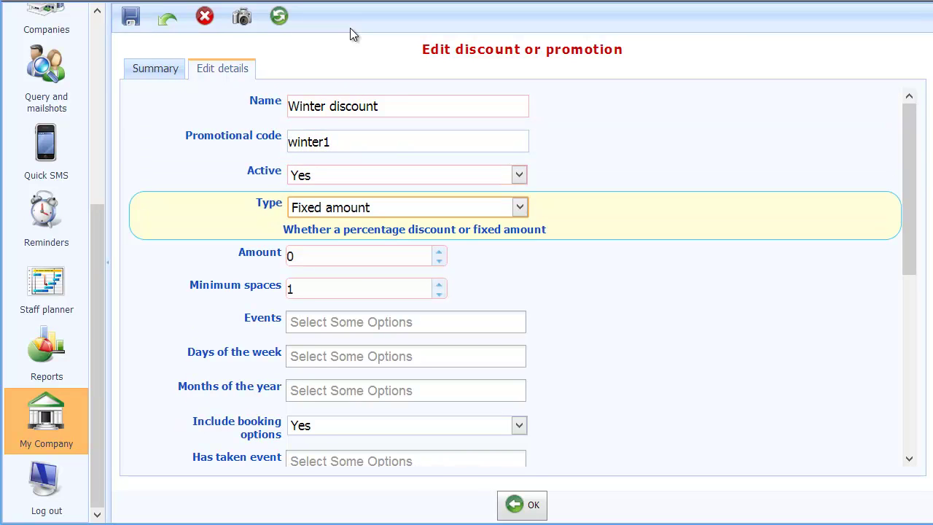
Make it a Percentage discount of 10, keeping minimum spaces 1 and events left blank
click(525, 208)
click(406, 222)
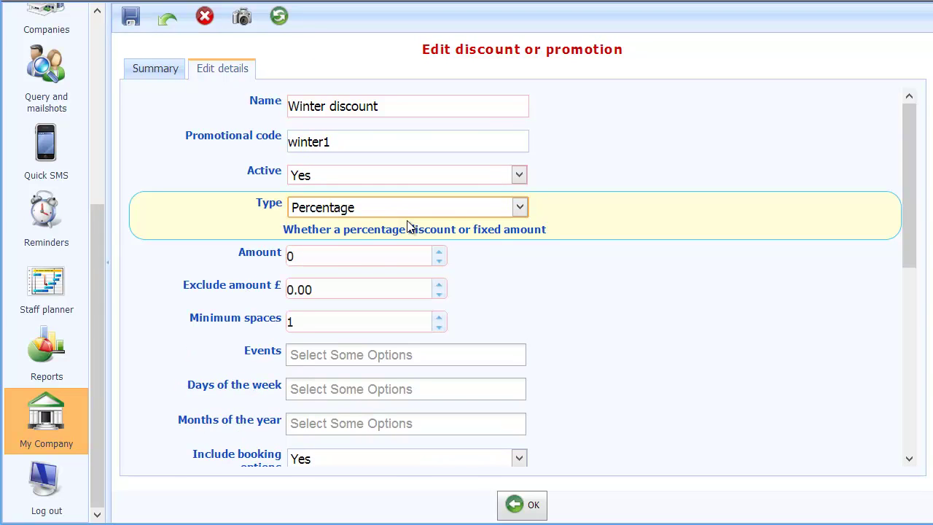
click(299, 256)
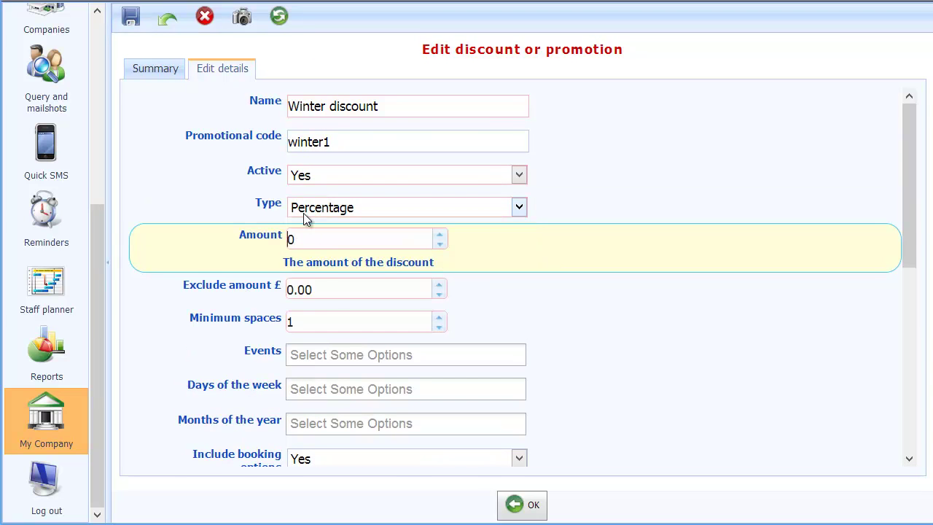
key(BackSpace)
text(10)
key(Tab)
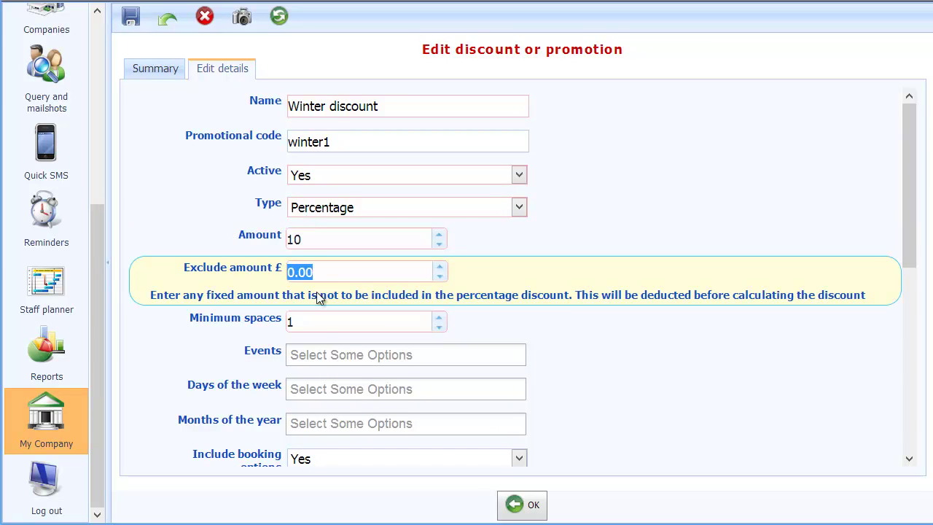
click(323, 329)
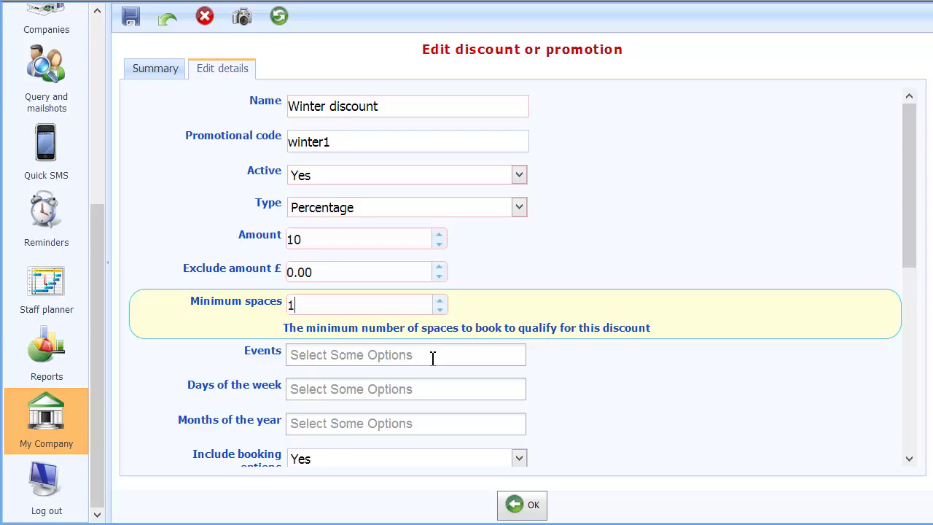
click(432, 355)
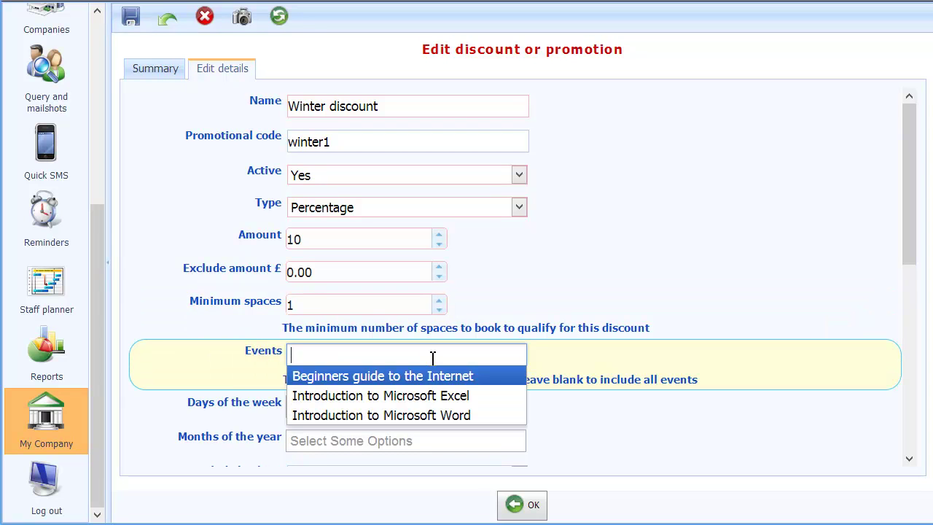
click(583, 355)
Leave Days of the week and Months of the year empty so the discount applies year-round
drag(902, 244, 902, 320)
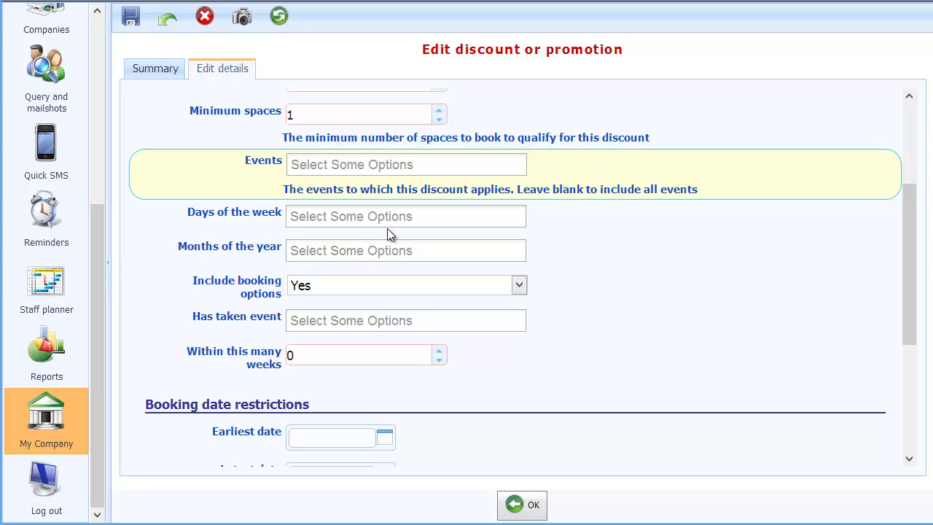
click(442, 217)
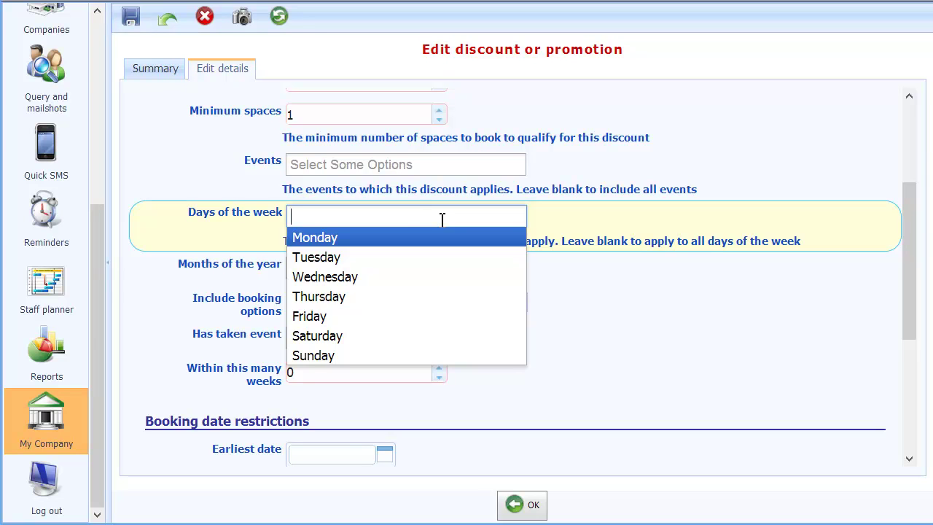
click(568, 219)
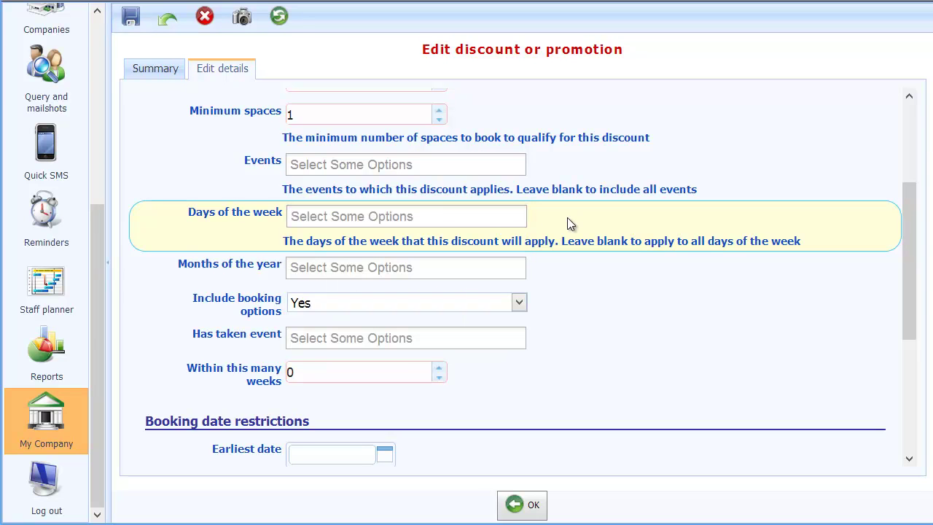
click(472, 270)
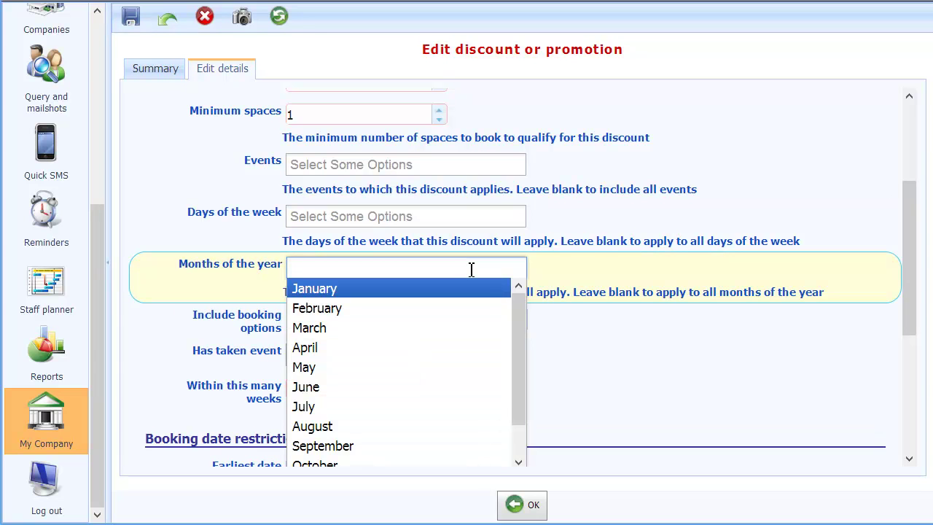
click(557, 273)
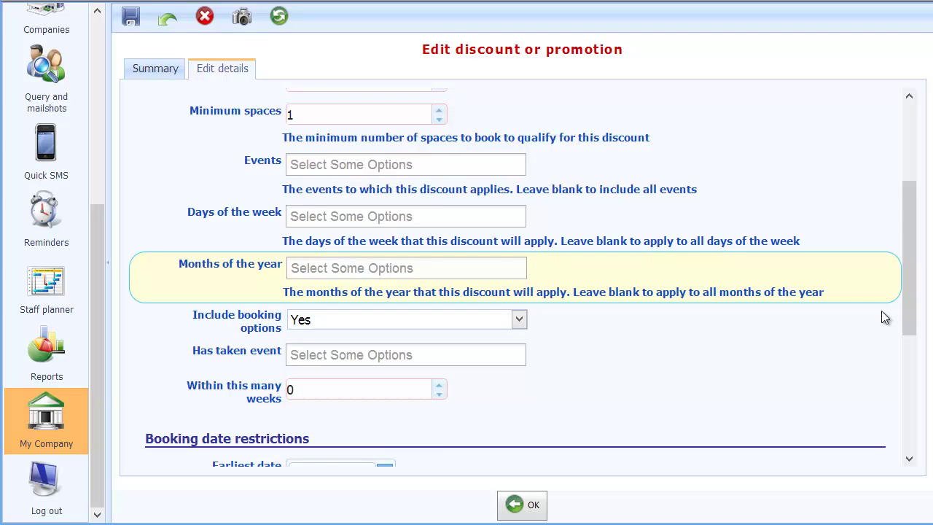
Set Include booking options to No and leave the Has taken event requirement empty
drag(909, 323, 908, 347)
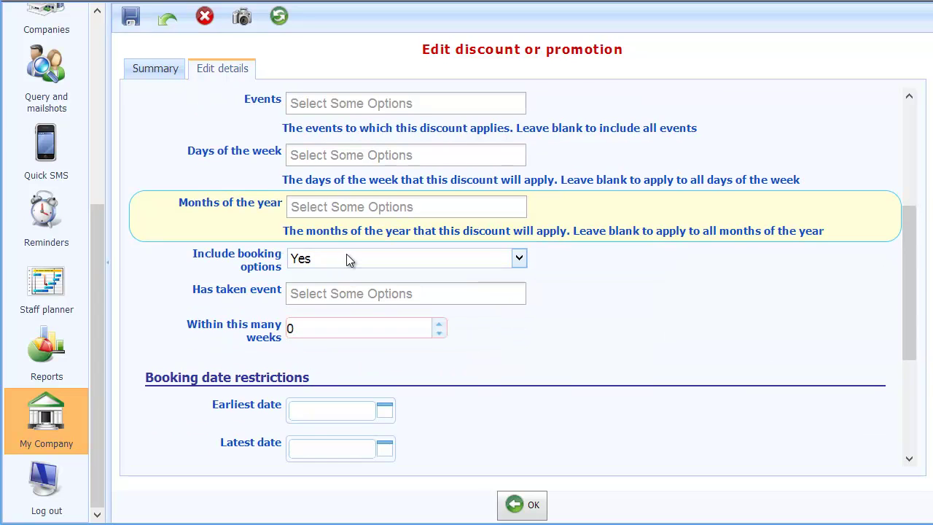
click(518, 258)
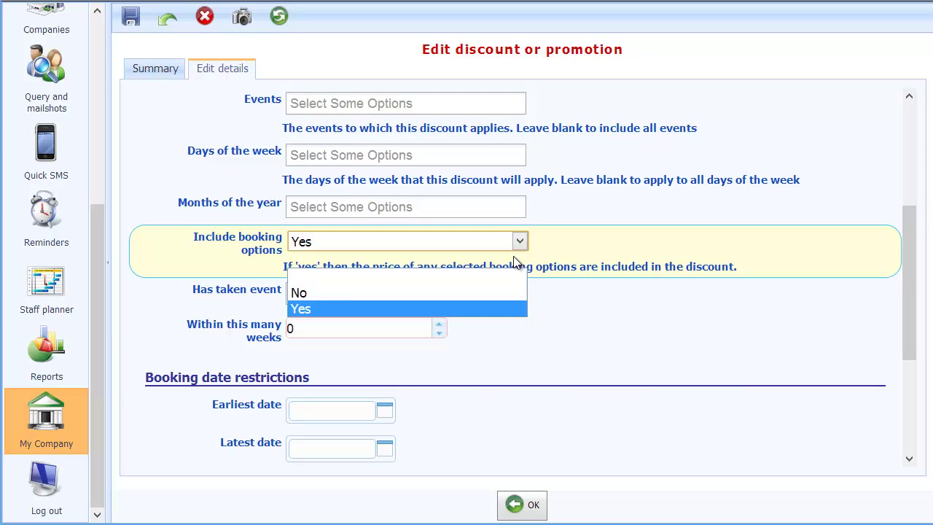
click(386, 293)
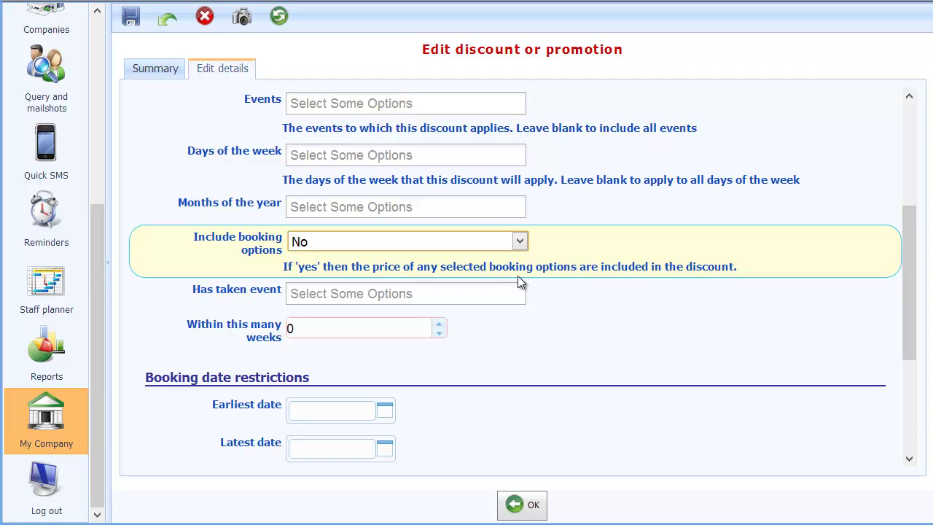
click(414, 291)
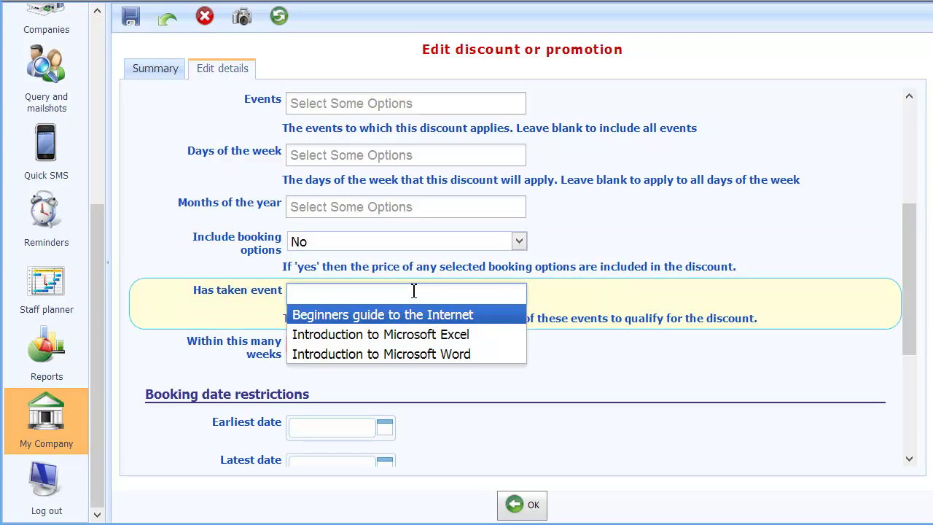
click(598, 290)
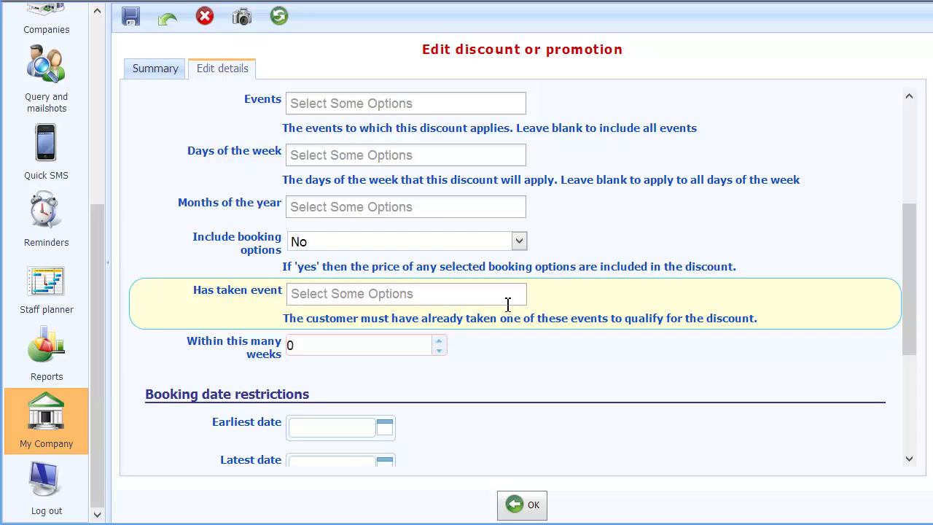
click(471, 295)
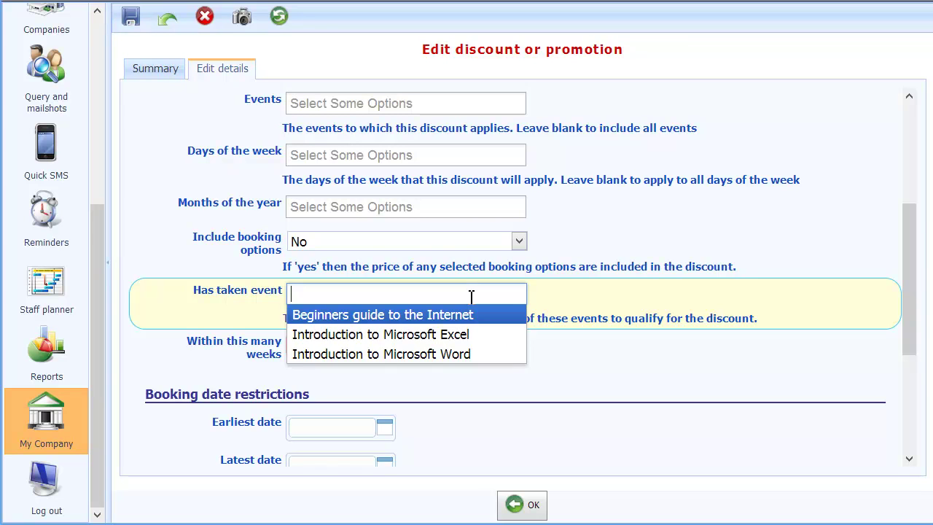
click(557, 303)
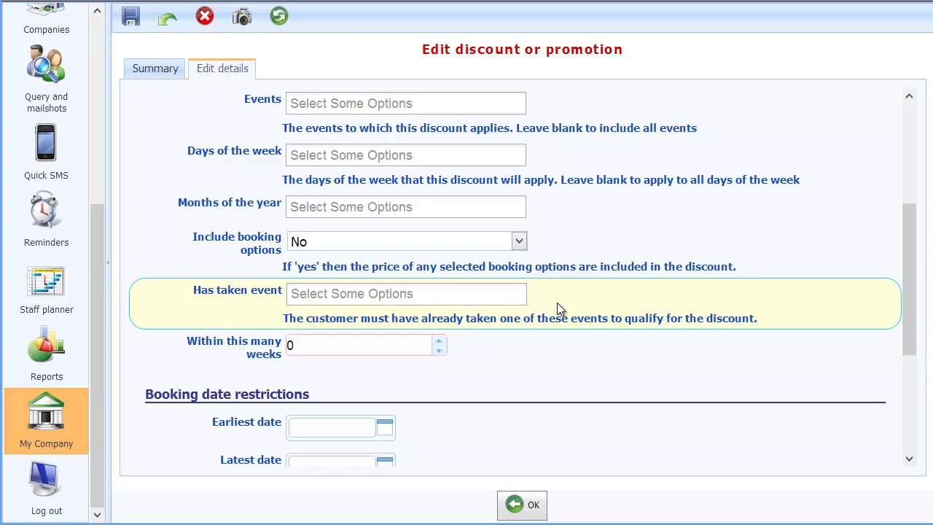
click(324, 347)
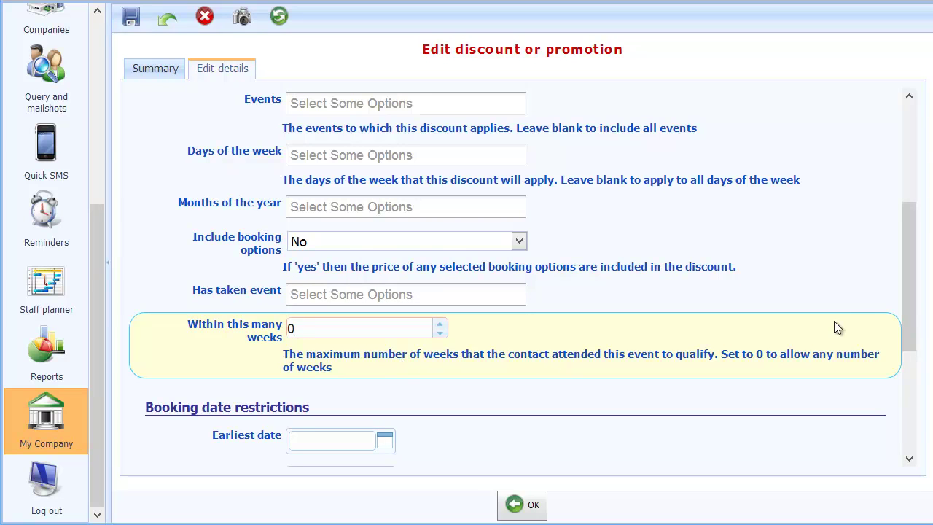
drag(910, 307, 908, 409)
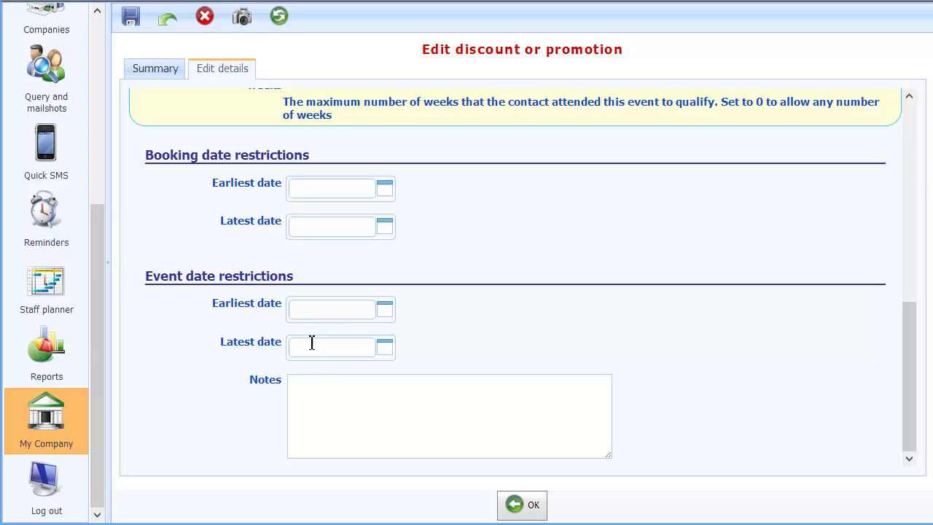
Set the Event date latest date to 30 November 2013 and save the Winter discount
click(385, 350)
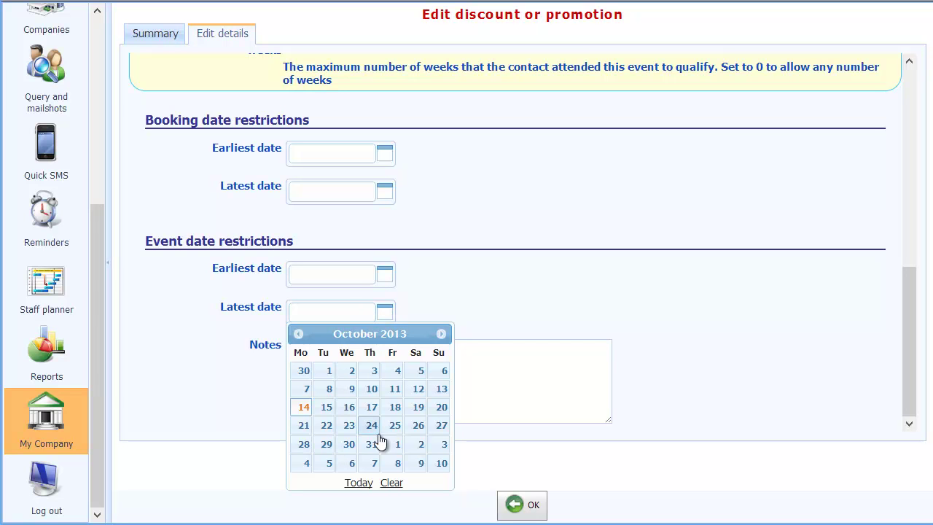
click(441, 335)
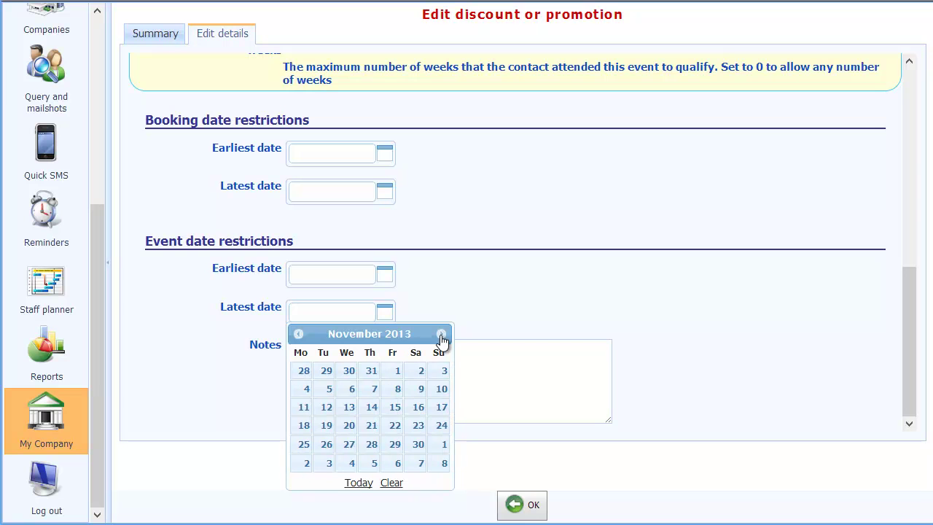
click(417, 447)
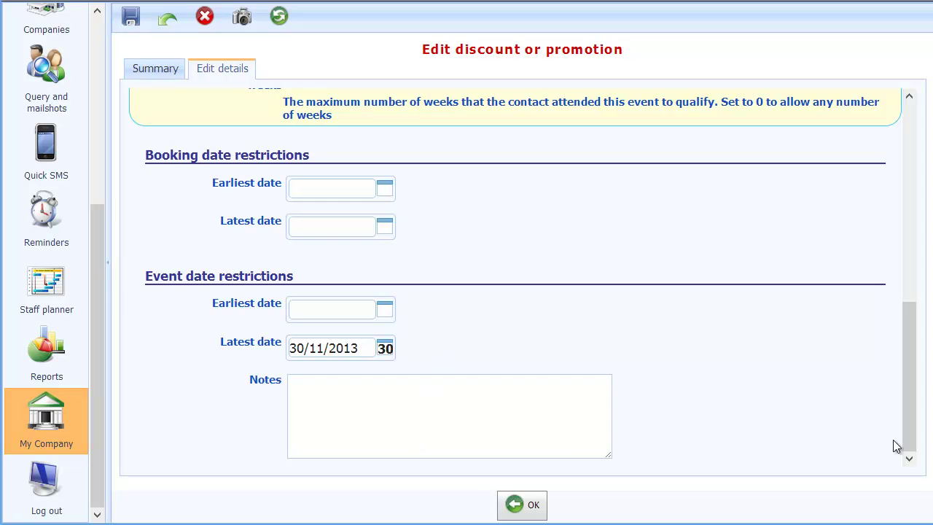
click(408, 407)
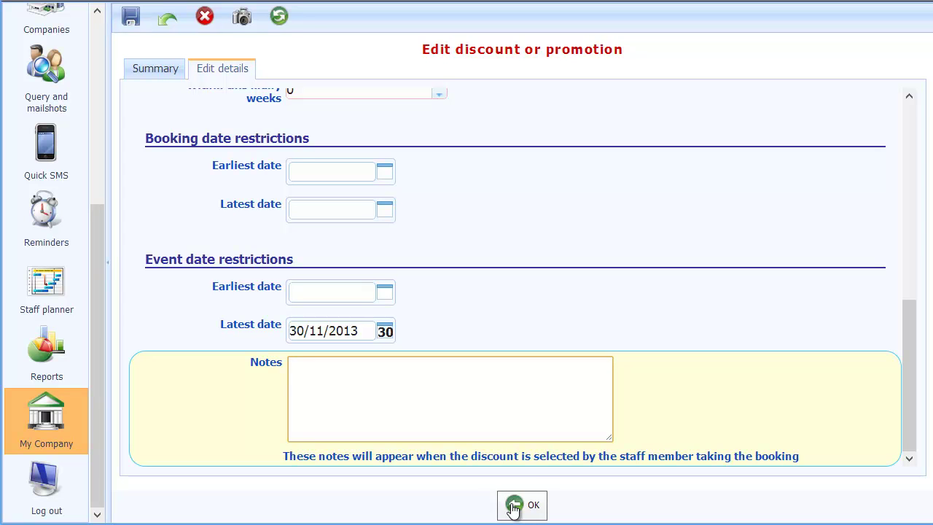
click(513, 506)
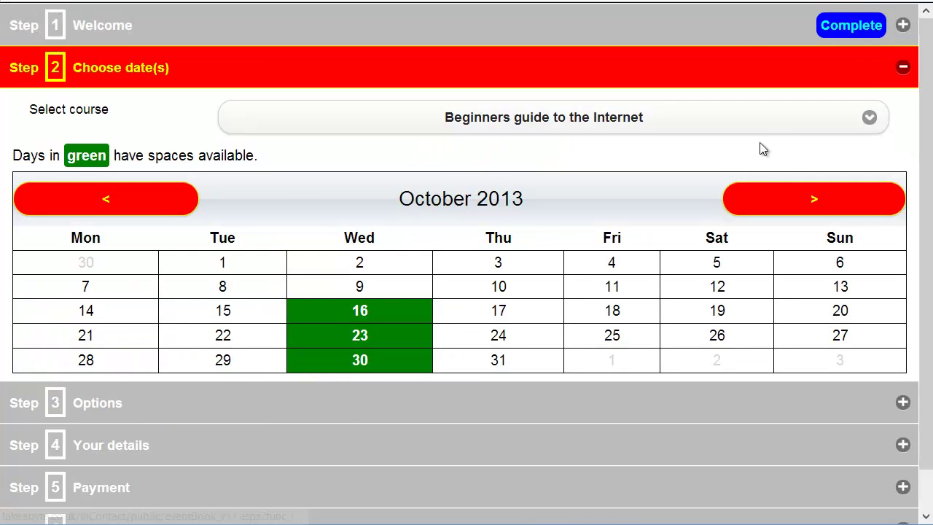
Choose the Introduction to Microsoft Word course on Friday 25 October 2013
click(778, 125)
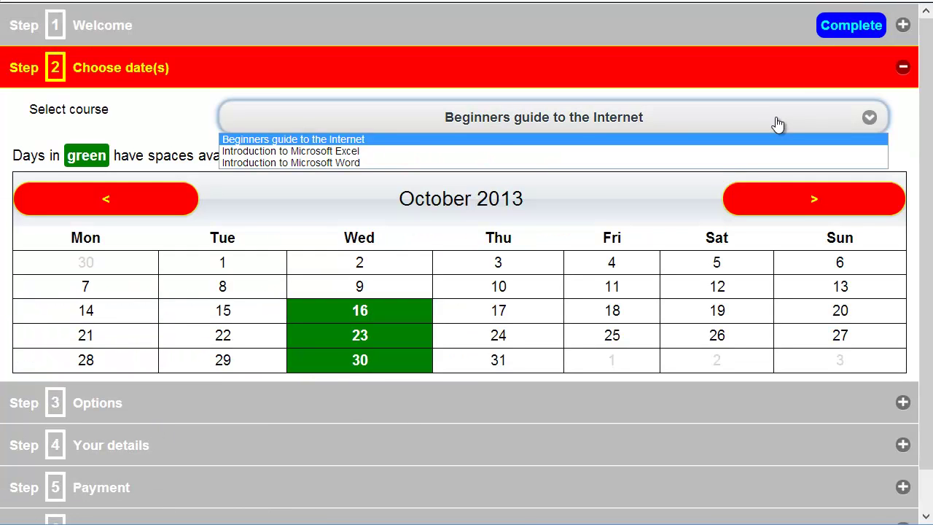
click(367, 162)
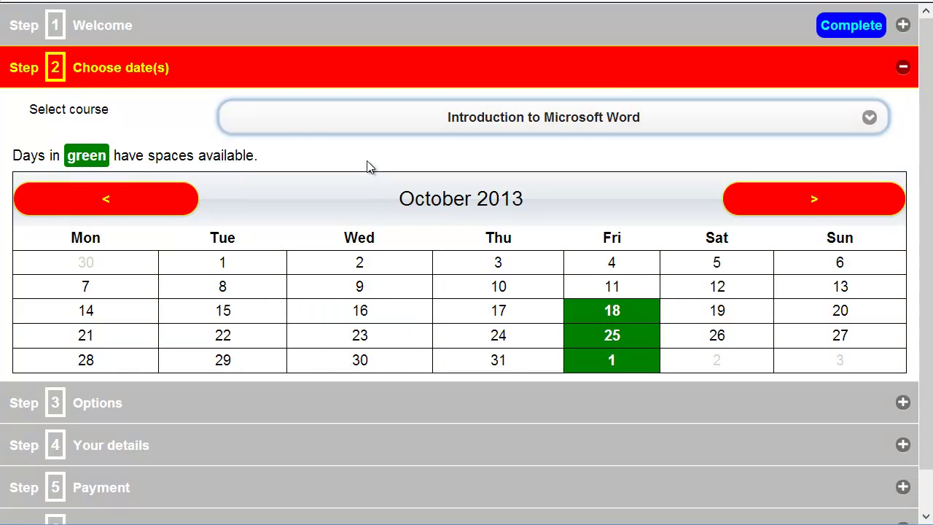
click(612, 335)
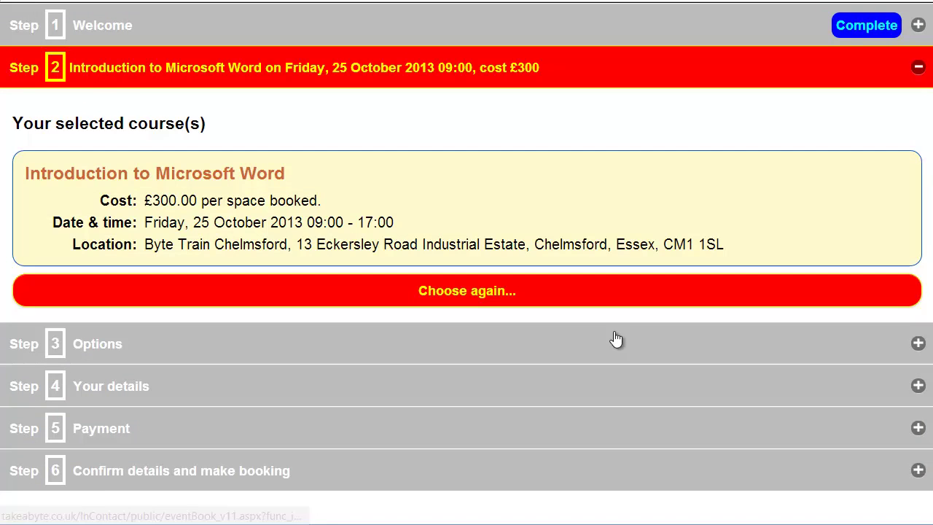
click(117, 344)
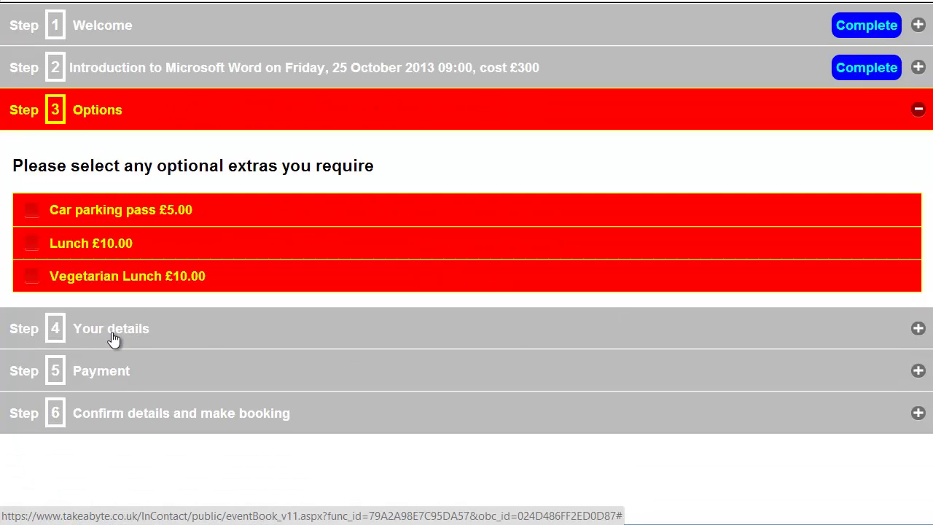
Add the Car parking and Lunch extras and move on to the Your details step
click(32, 211)
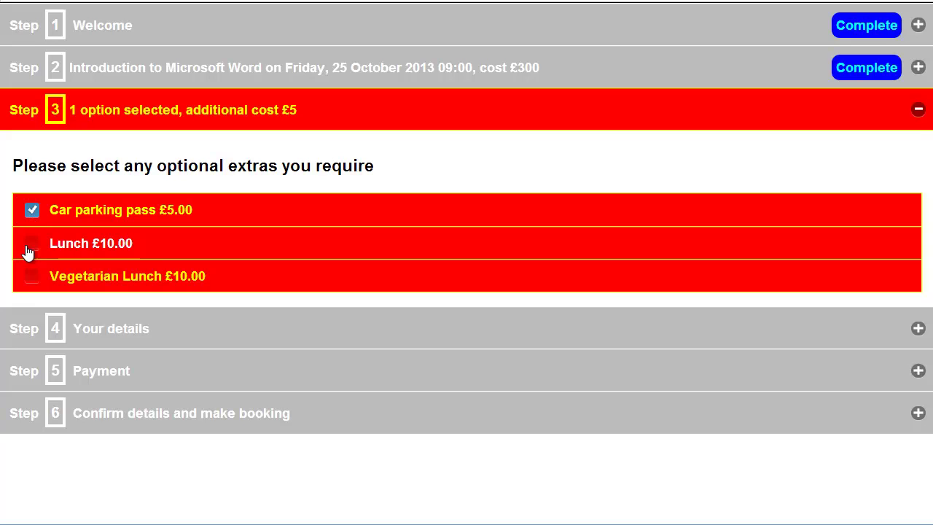
click(33, 244)
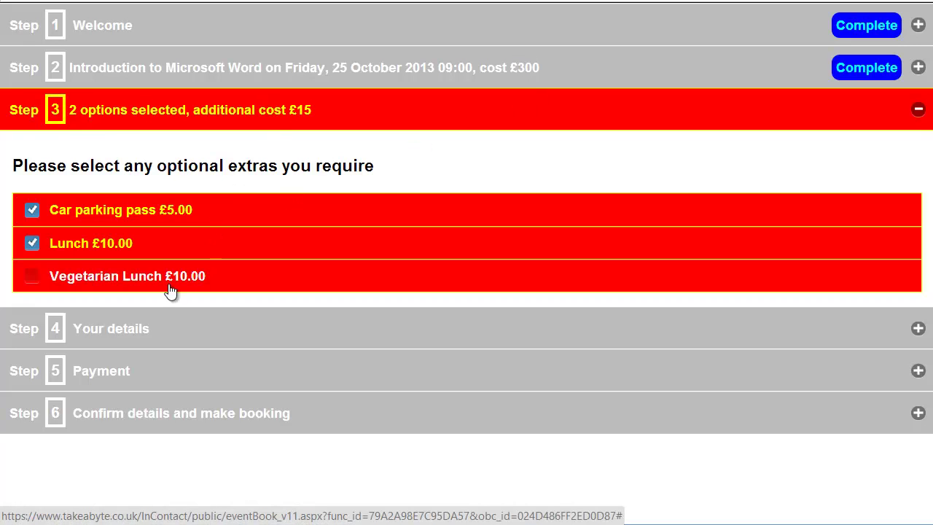
click(110, 341)
click(291, 251)
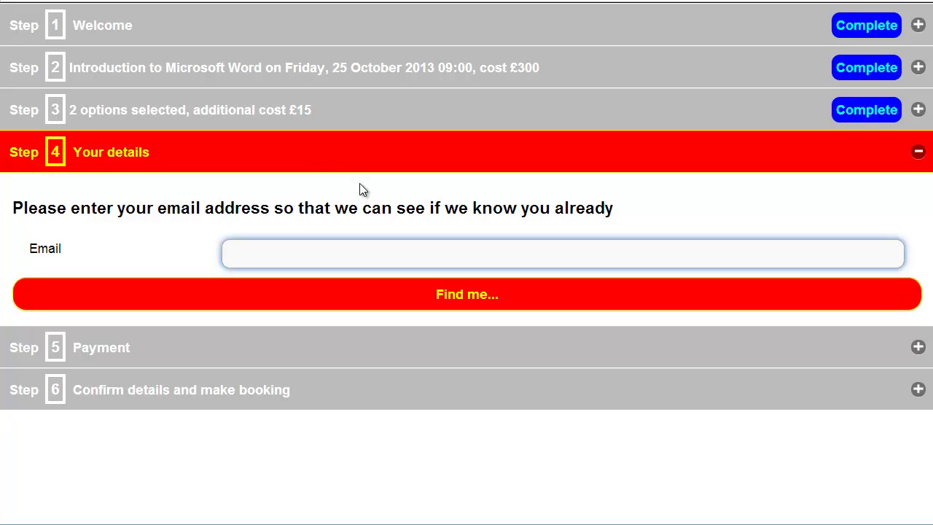
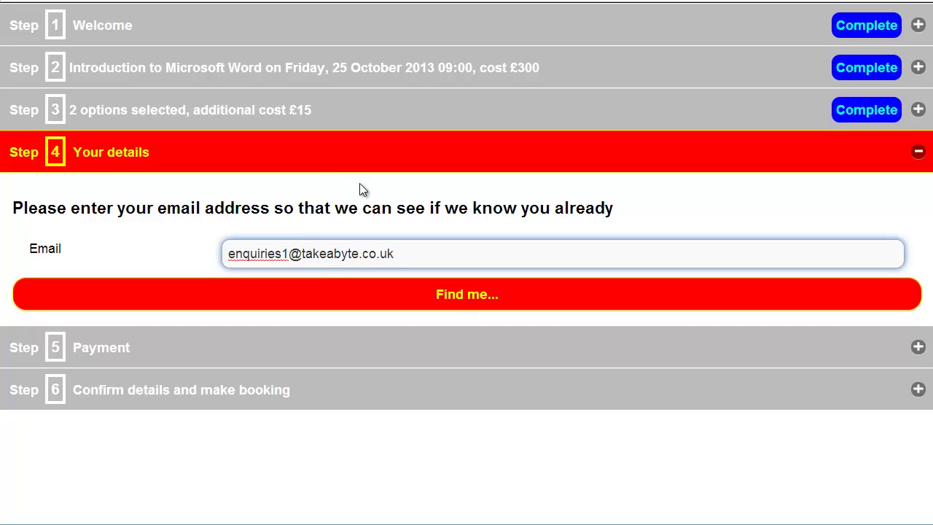
Log in as the existing customer using their e-mail address and account password
click(452, 299)
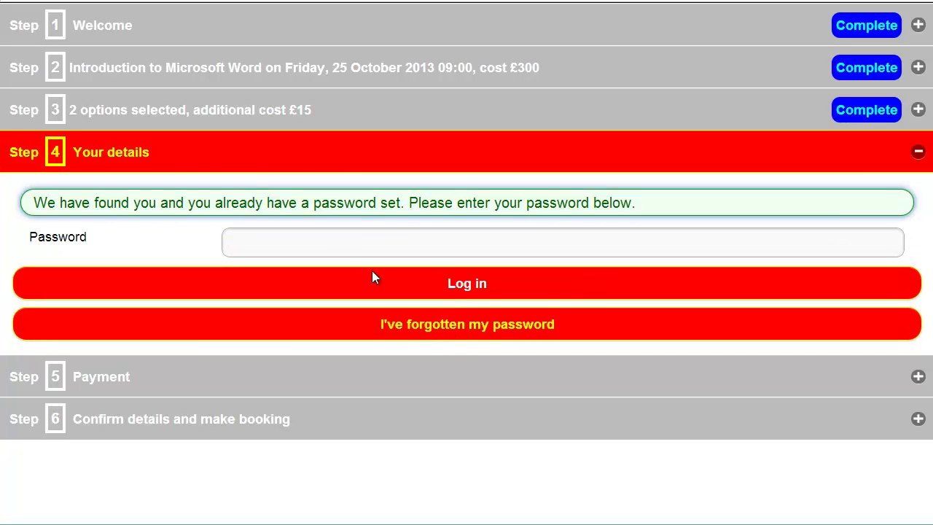
click(333, 246)
text(•)
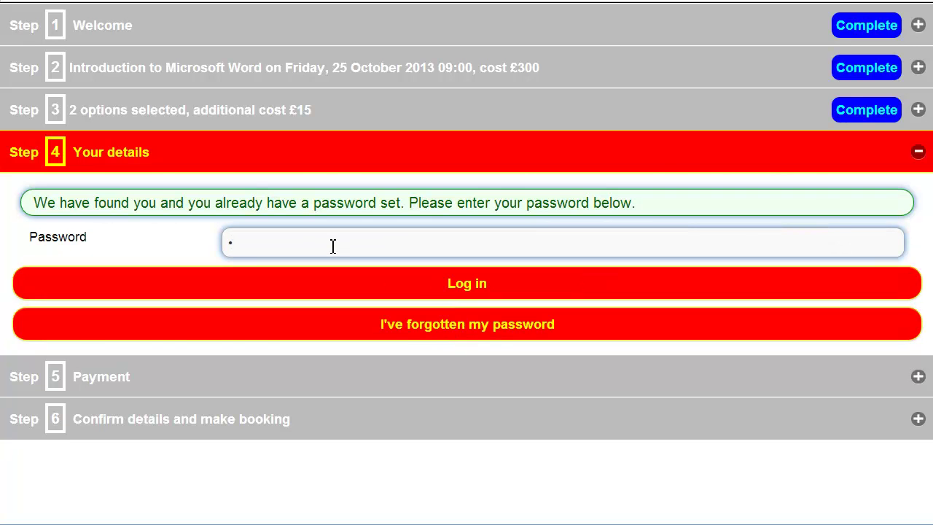
click(452, 284)
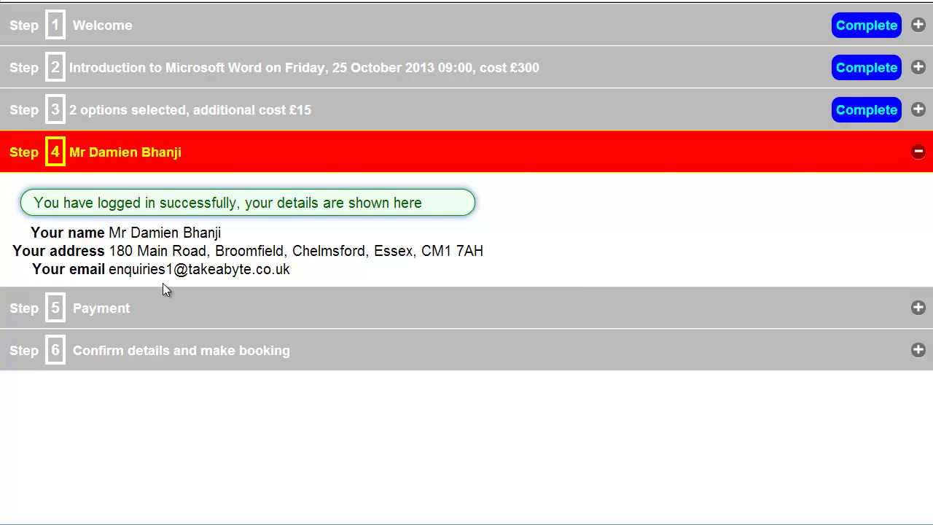
Redeem promotional code winter1 at Payment, taking £30 off for £285 to pay
click(102, 313)
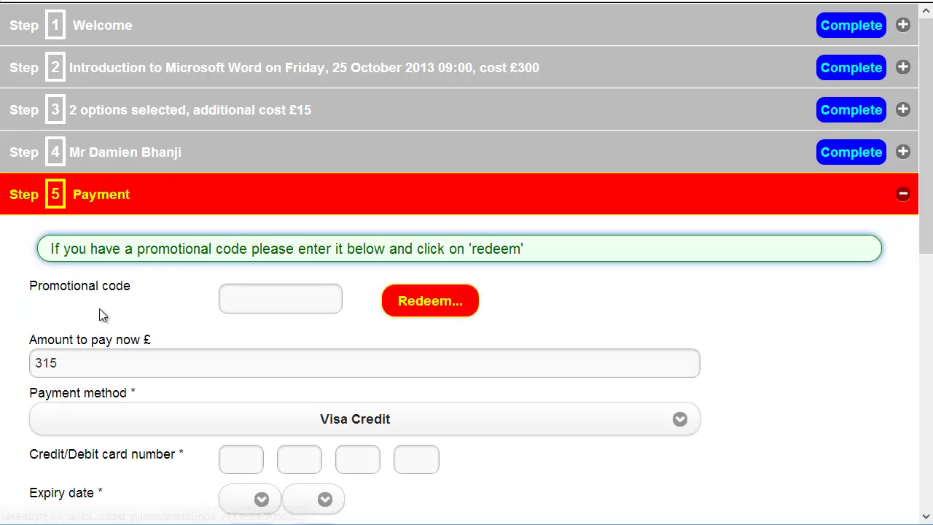
click(250, 295)
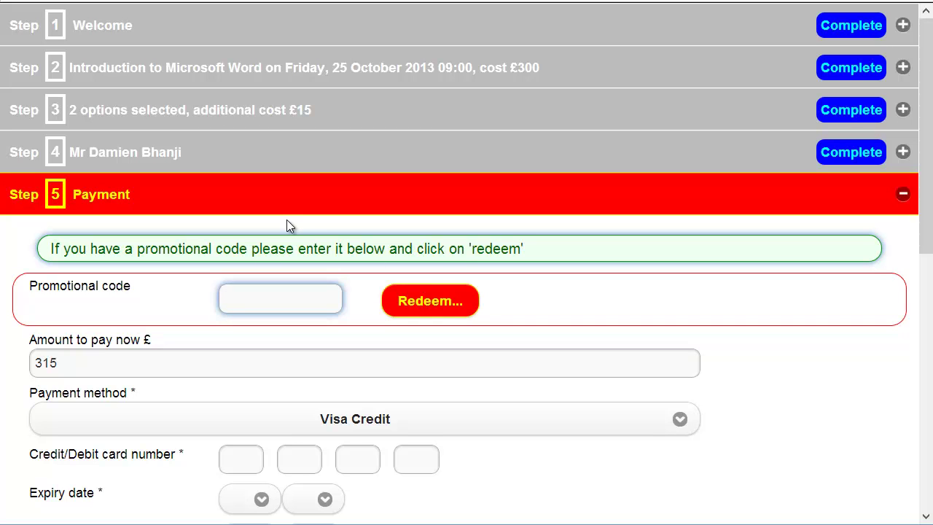
text(winter1)
click(408, 305)
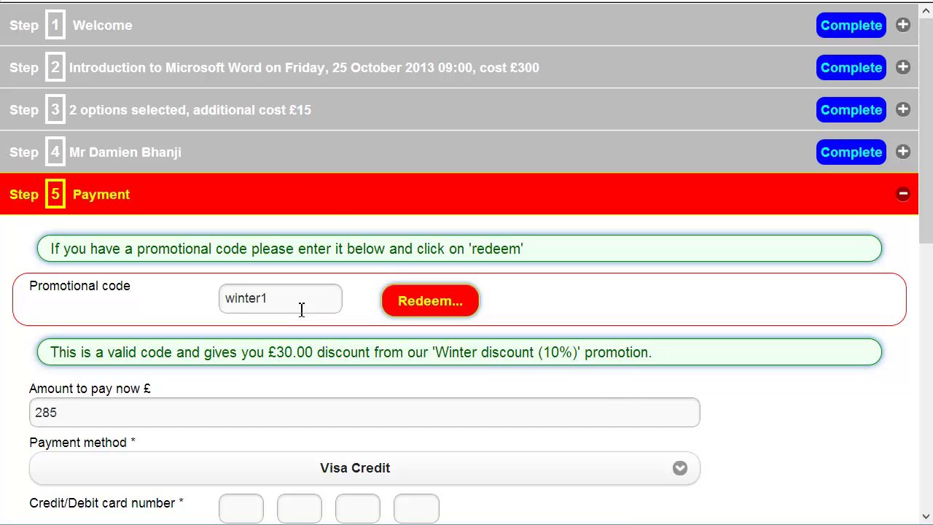
Move the course booking to Friday 13 December 2013
click(350, 75)
click(443, 284)
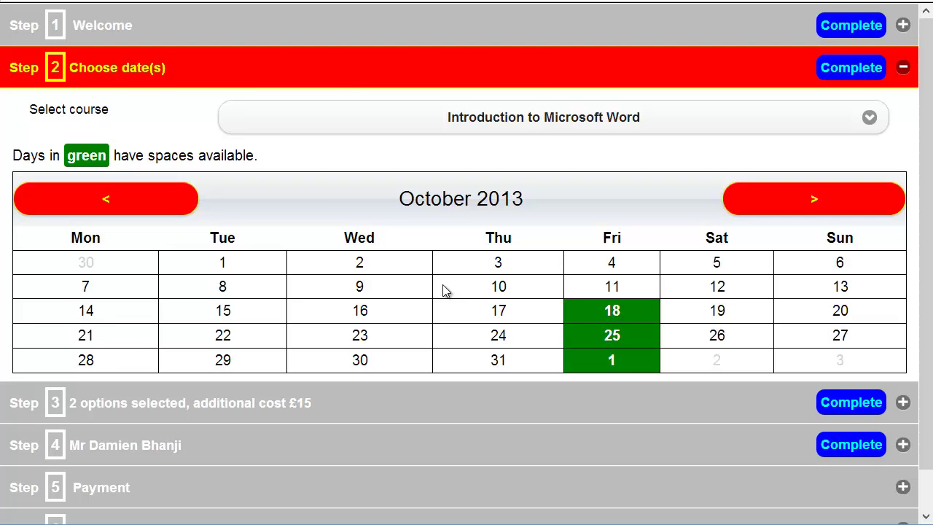
click(791, 206)
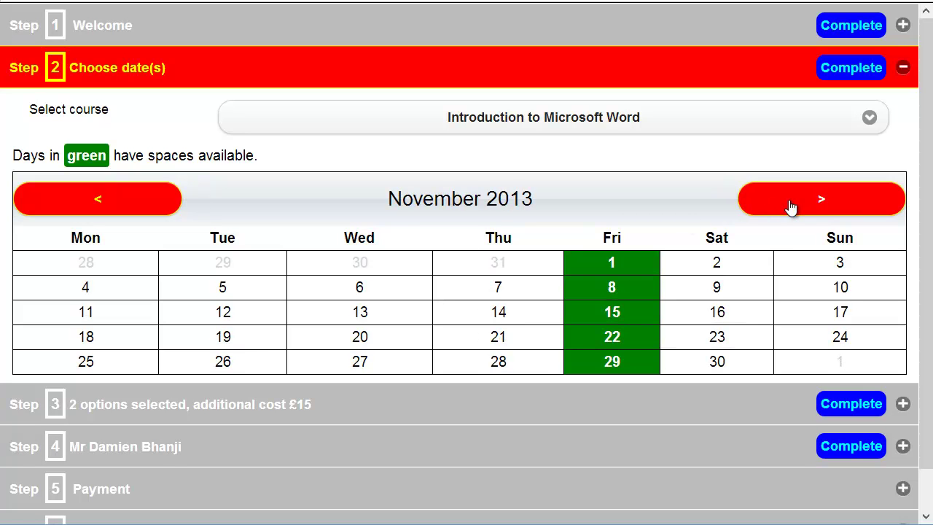
click(791, 207)
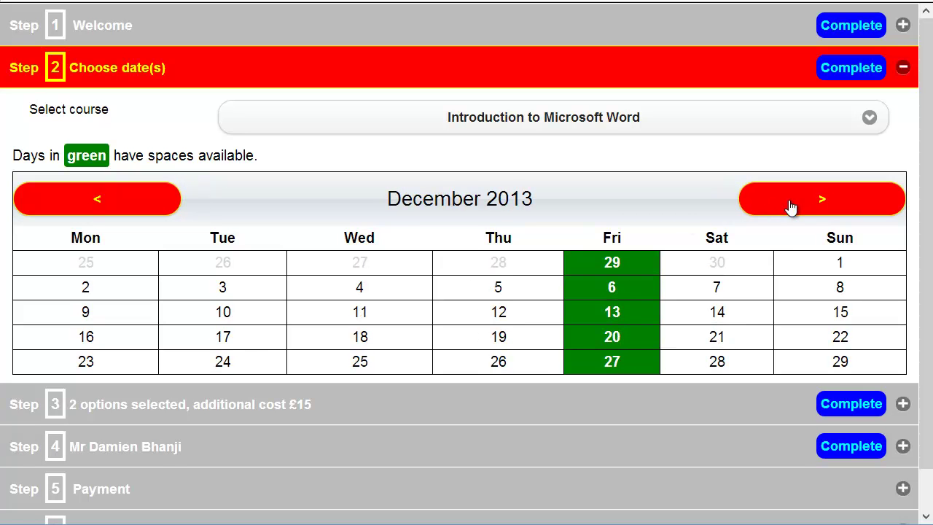
click(610, 313)
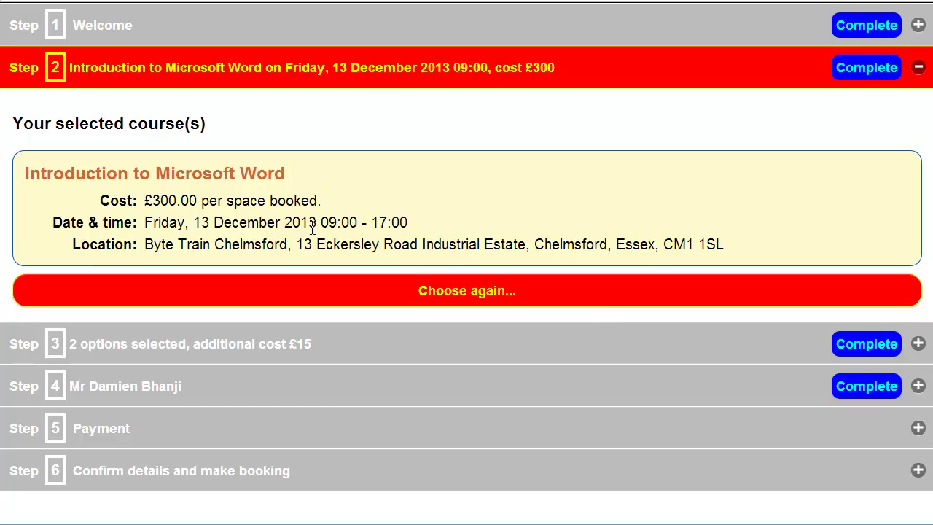
Try redeeming winter1 at Payment and dismiss the validity warning, leaving £315 due
click(119, 430)
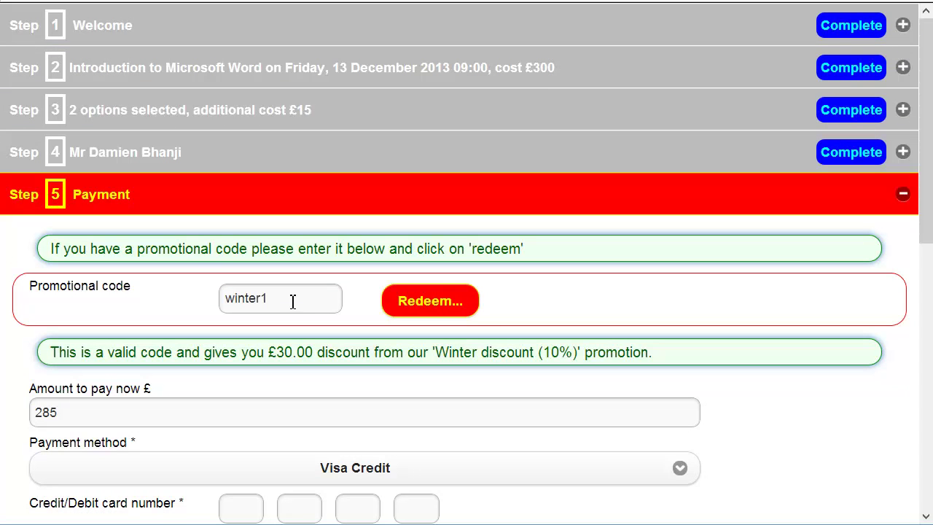
click(416, 299)
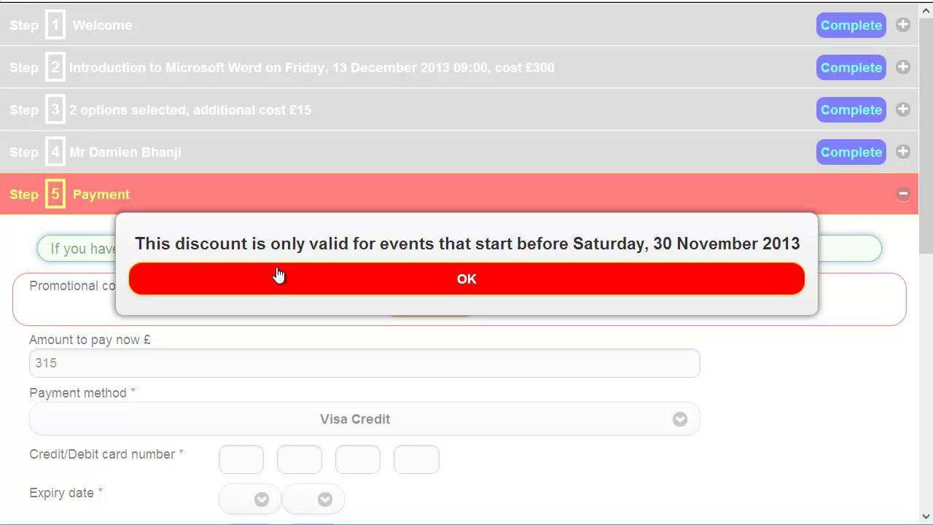
click(468, 280)
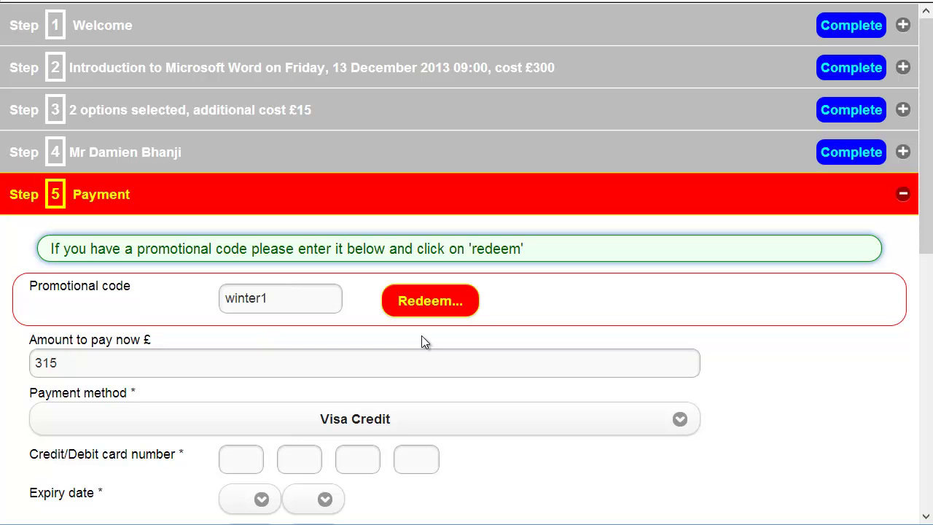
Rebook the course on Friday 25 October 2013 and redeem winter1 again for £285 due
click(485, 69)
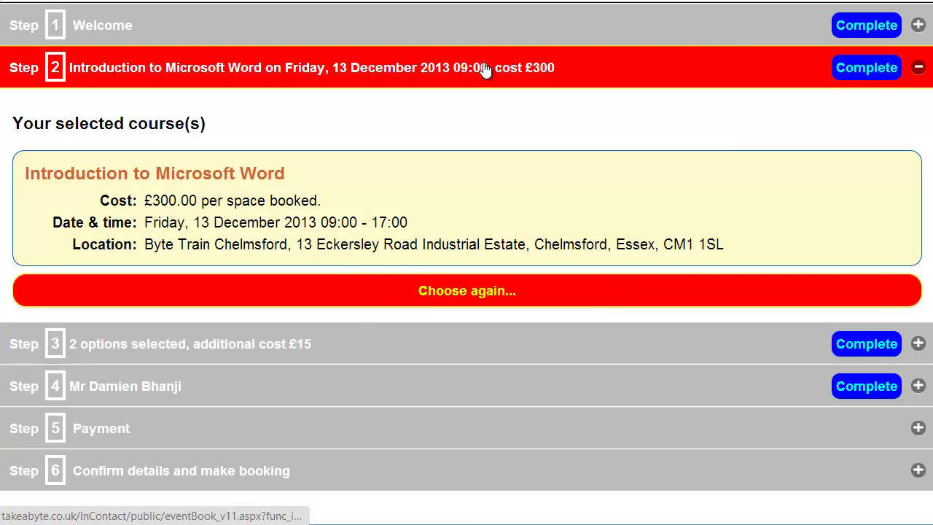
click(486, 285)
click(117, 207)
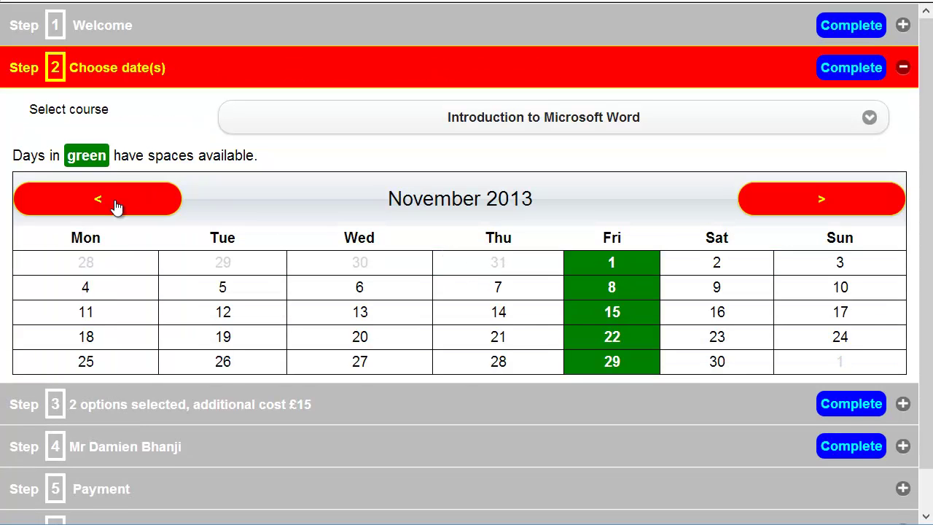
click(117, 207)
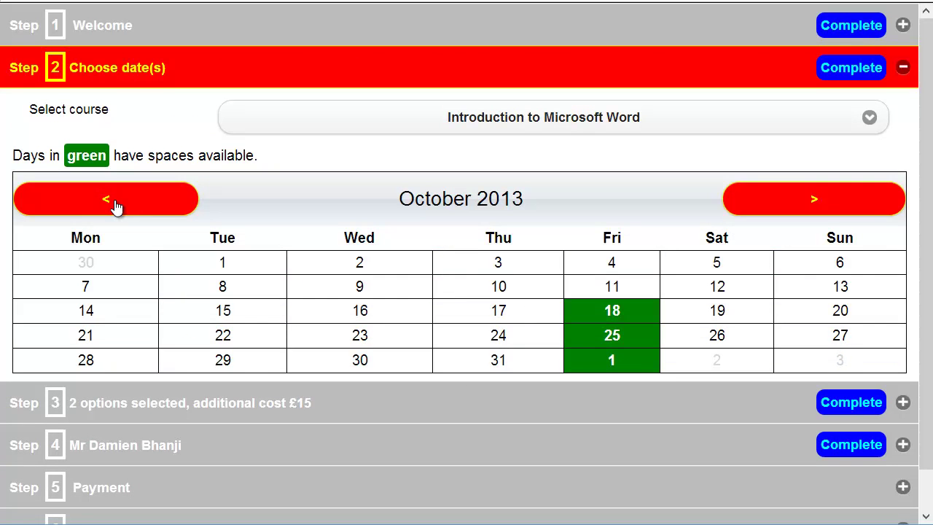
click(625, 342)
click(139, 429)
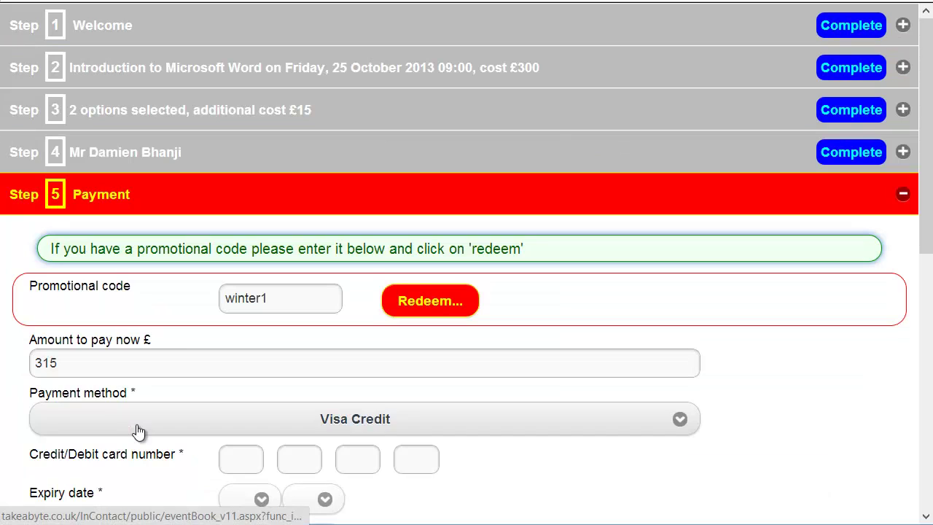
click(447, 302)
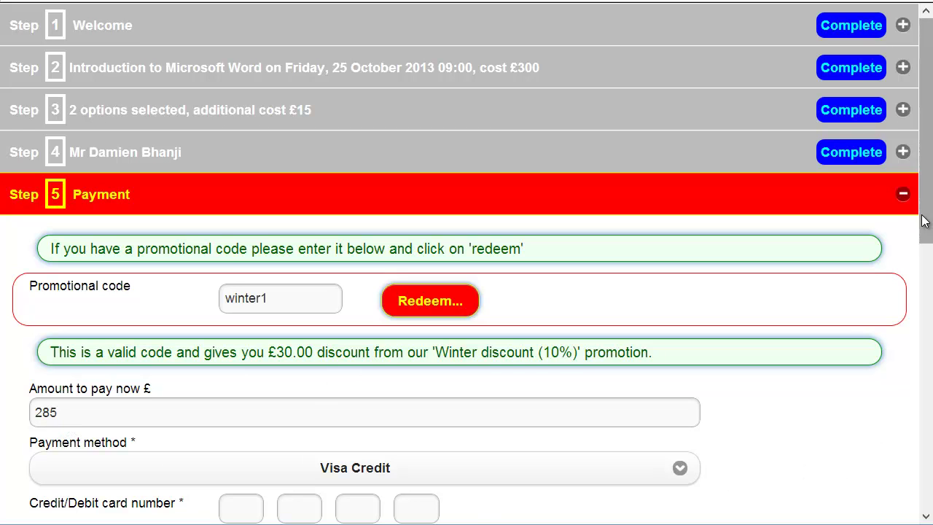
Enter the Visa card number, expiry date 12/15 and valid-from date 01/07
scroll(925, 221, down, 4)
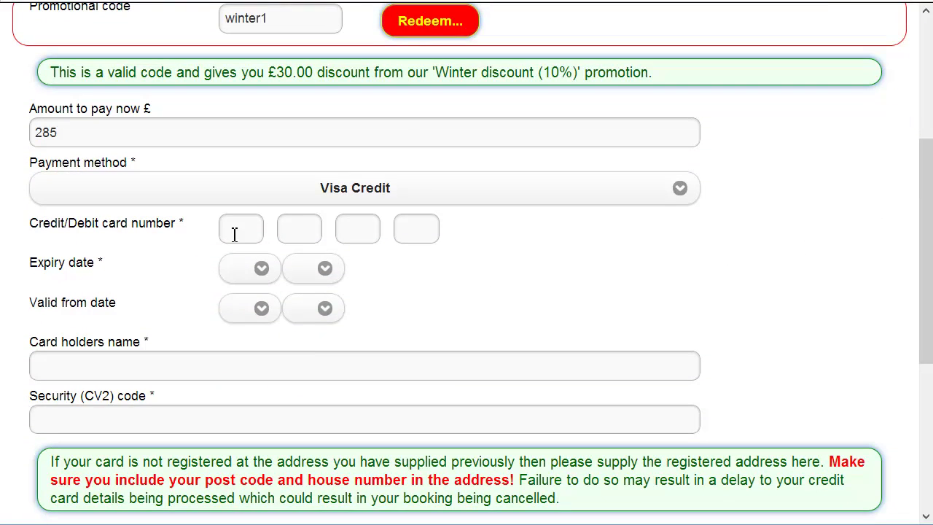
click(233, 229)
text(1111 1)
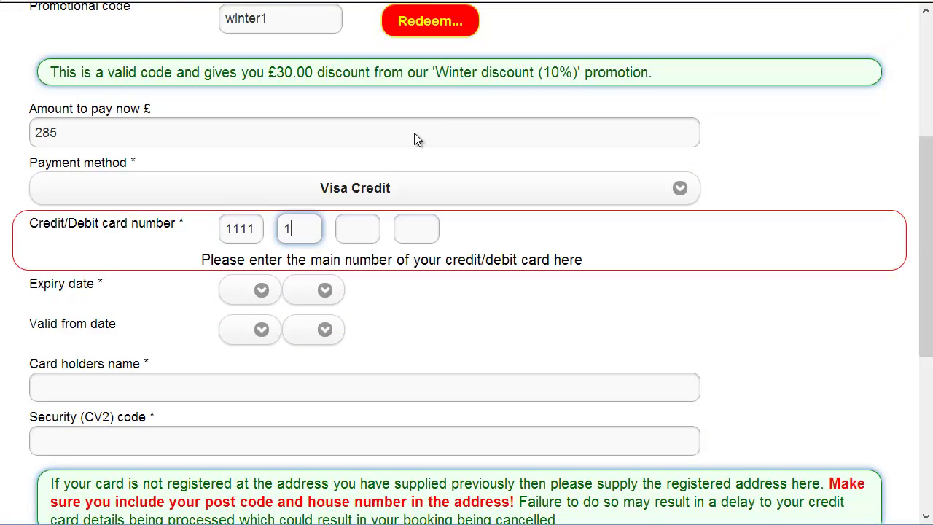
text(111 1111 1111)
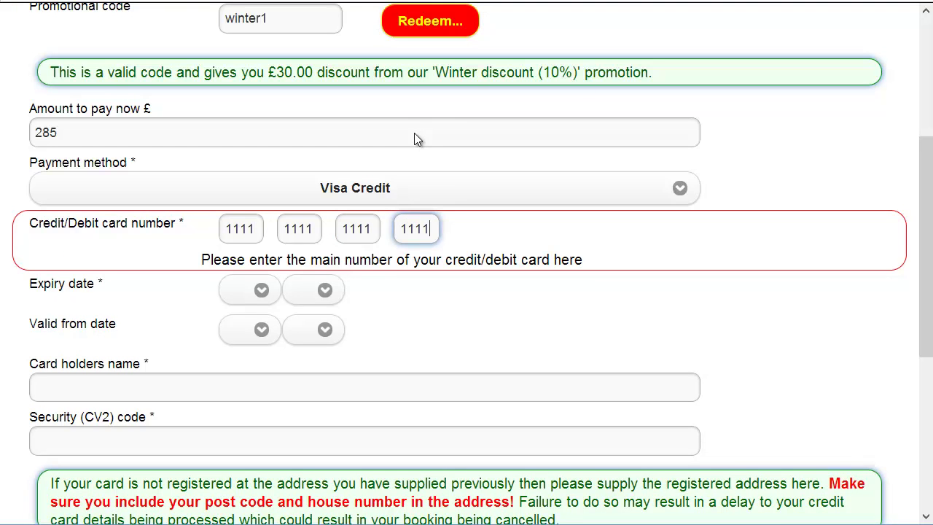
key(Tab)
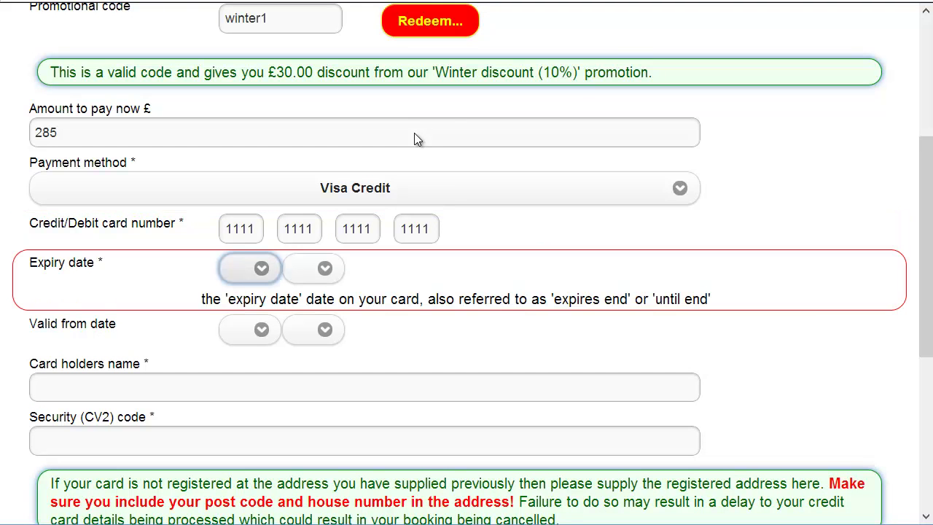
text(12)
key(Tab)
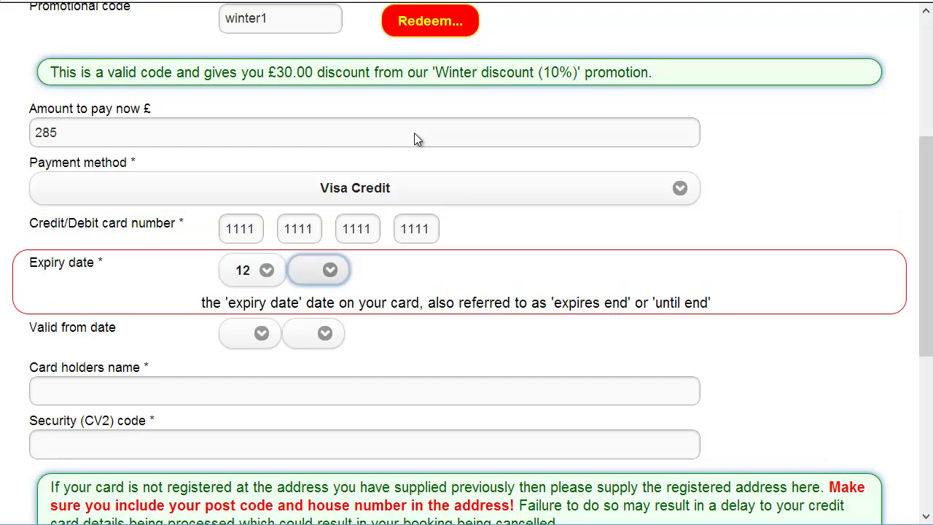
text(1315)
key(Tab)
text(01)
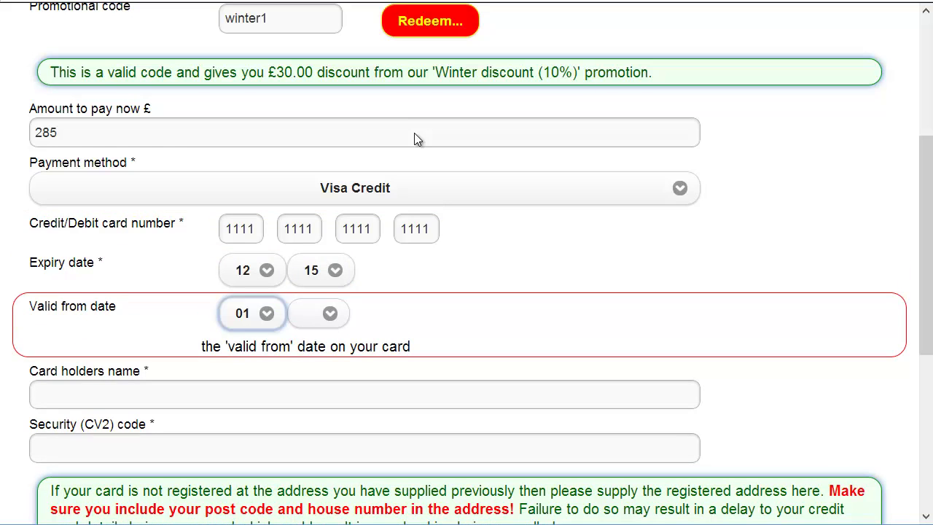
key(Tab)
text(07)
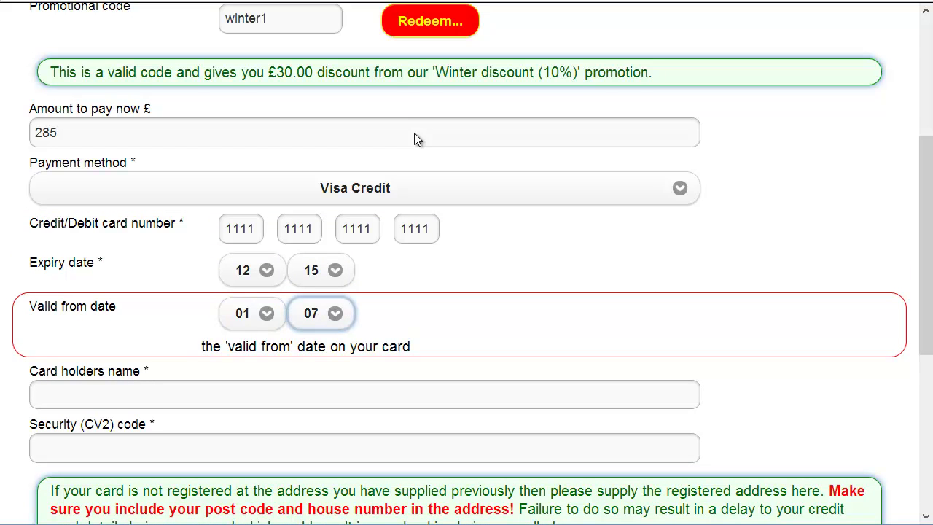
Fill in the cardholder's name and the card's CV2 security code
key(Tab)
key(Tab)
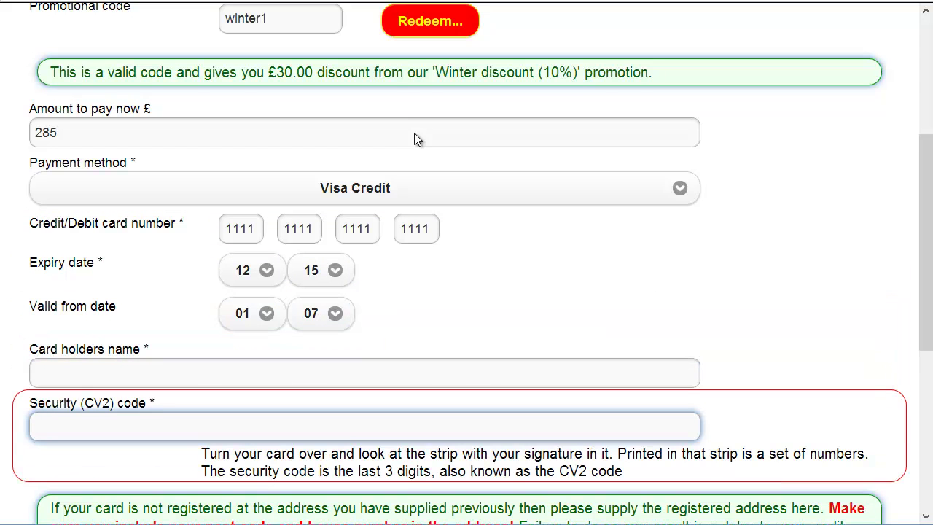
key(shift+Tab)
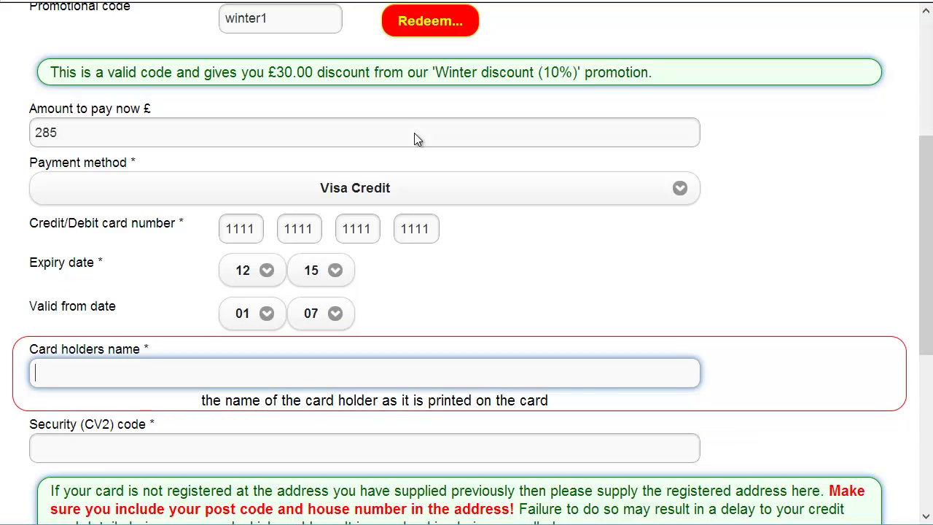
key(Tab)
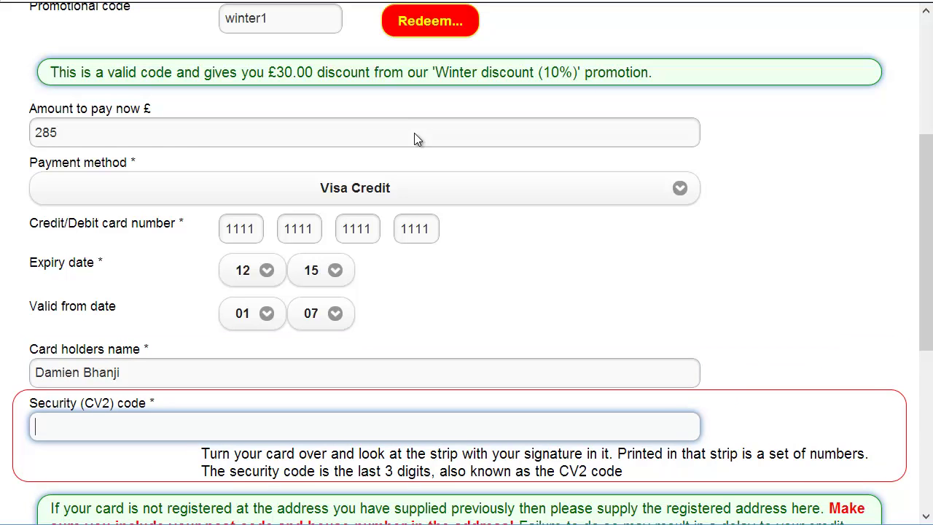
text(123)
drag(926, 241, 926, 398)
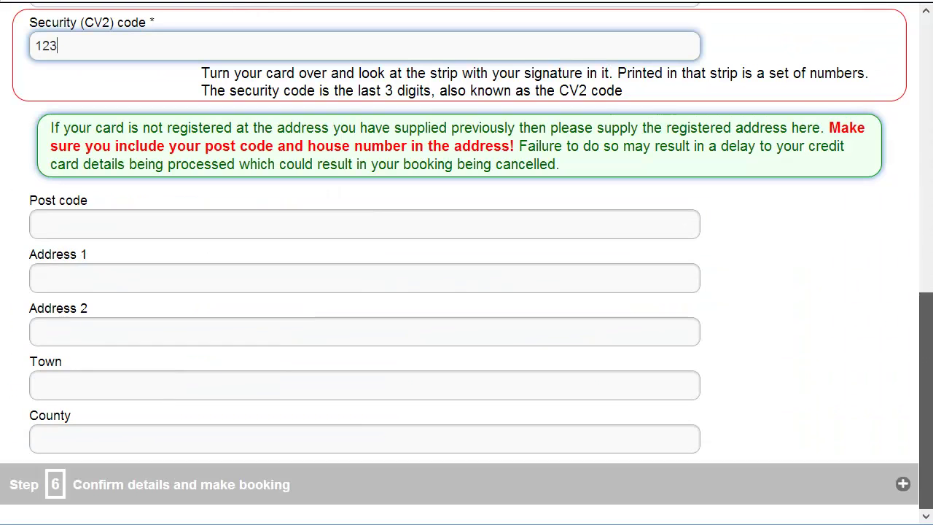
Review the confirm-details summary for the £285.00 Microsoft Word booking and place the booking
click(179, 484)
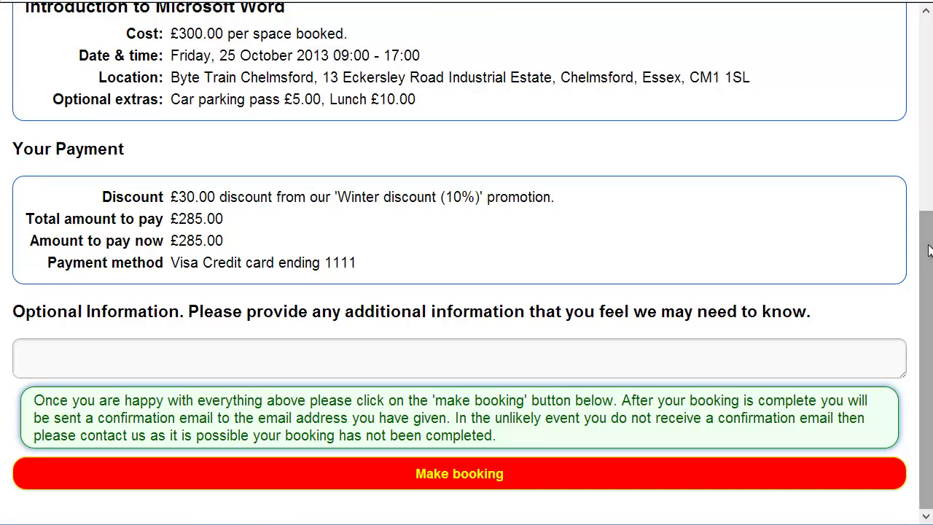
scroll(787, 240, up, 1)
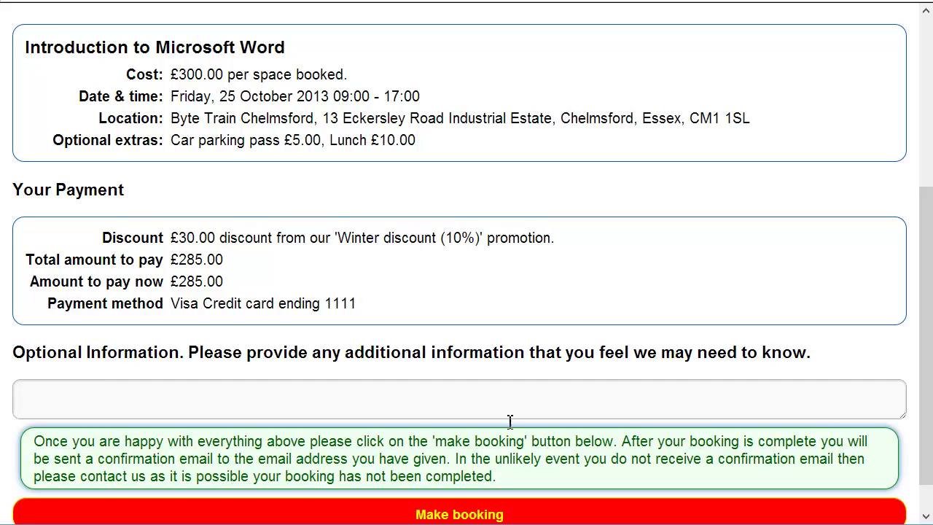
click(462, 513)
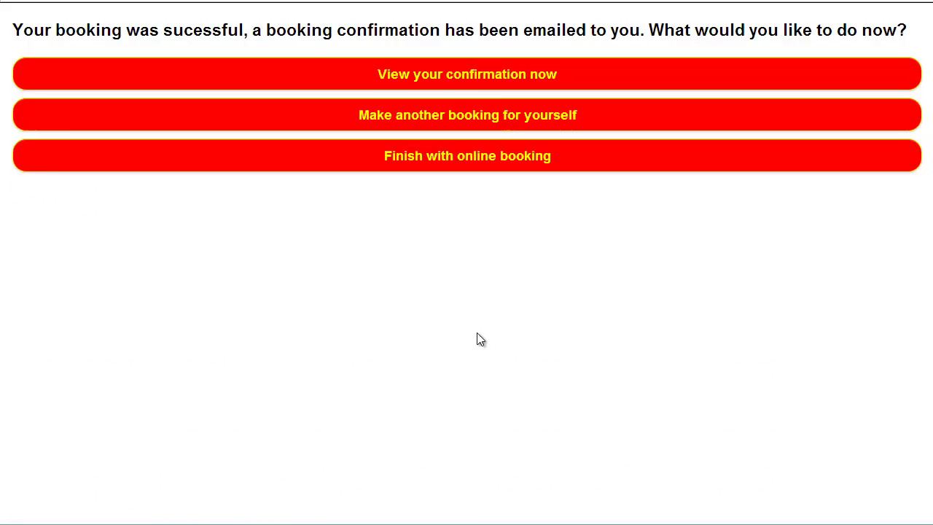
Read the confirmation letter showing the winter1 discount and £285.00 total, then close it
click(493, 81)
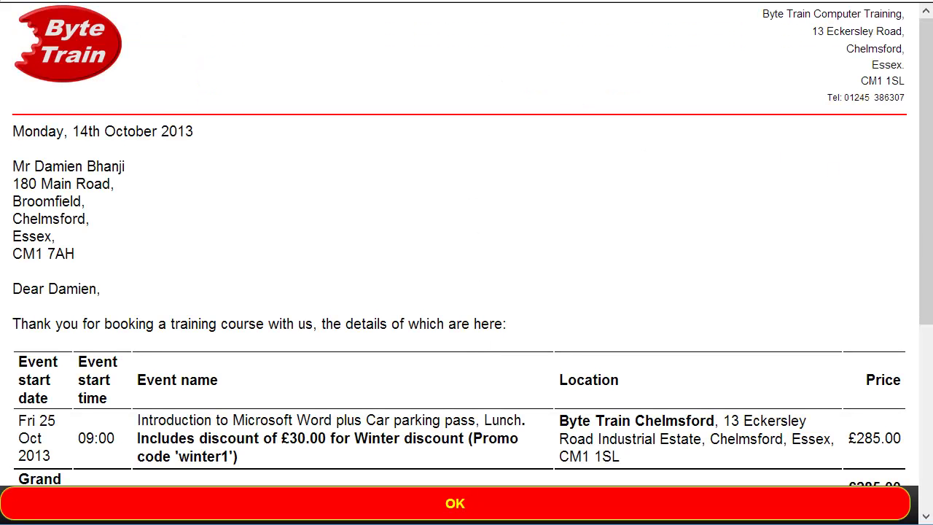
drag(921, 259, 923, 387)
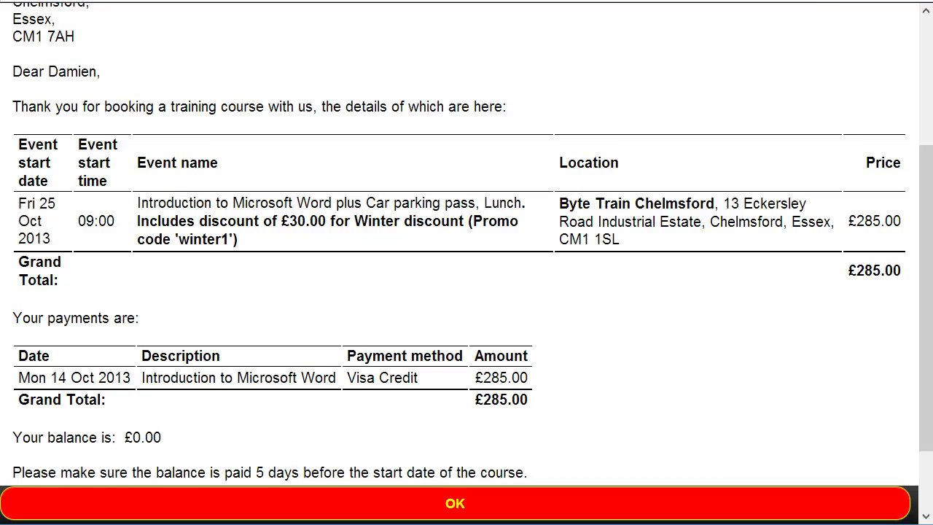
key(Return)
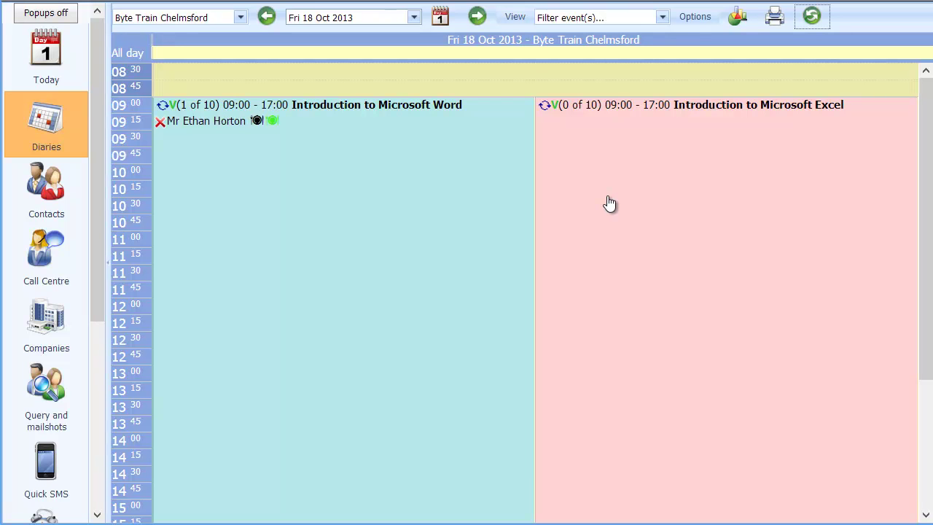
Start a booking on the Microsoft Excel course with lunch and a car parking pass
click(578, 111)
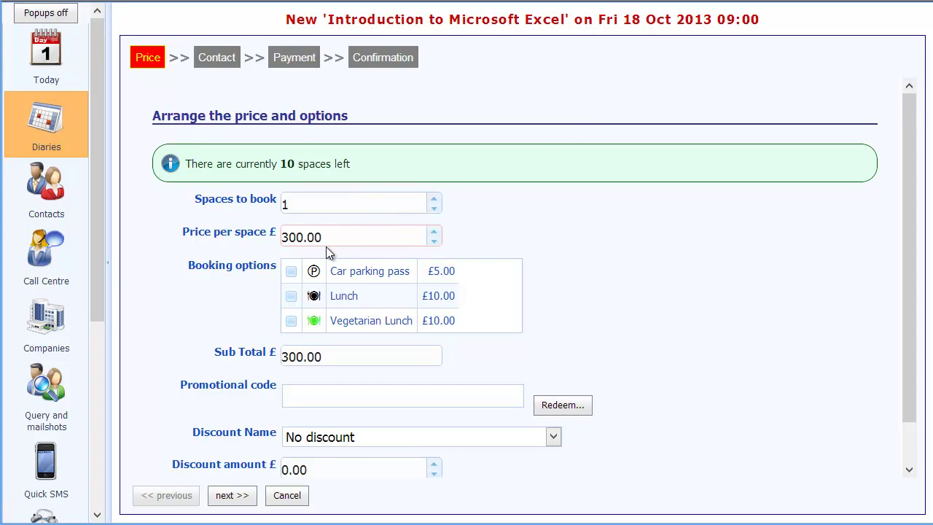
click(294, 296)
click(293, 272)
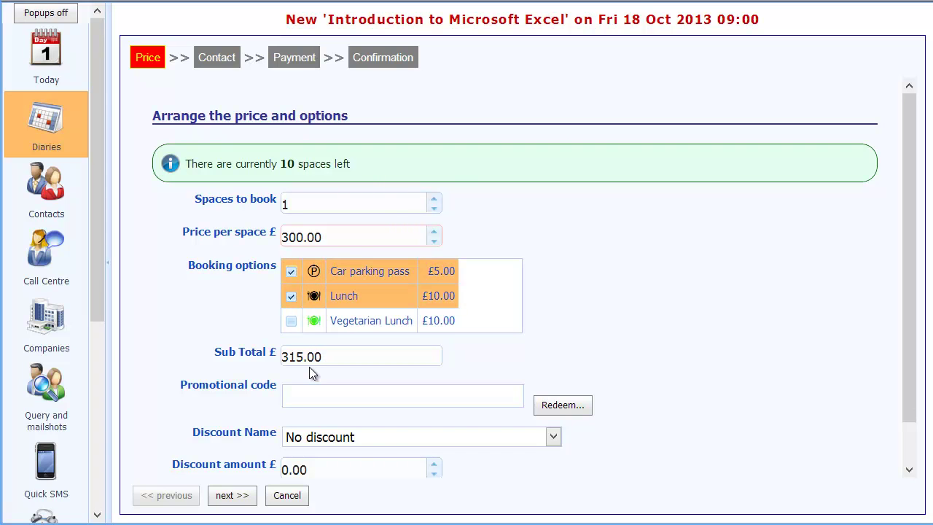
Redeem promotional code winter1, bringing the Grand Total down to 285.00
click(329, 396)
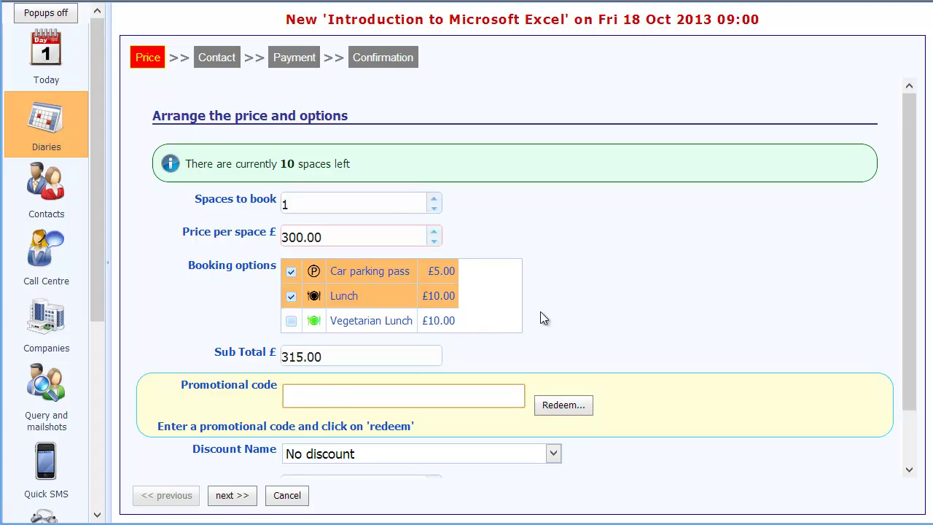
text(winter1)
key(Tab)
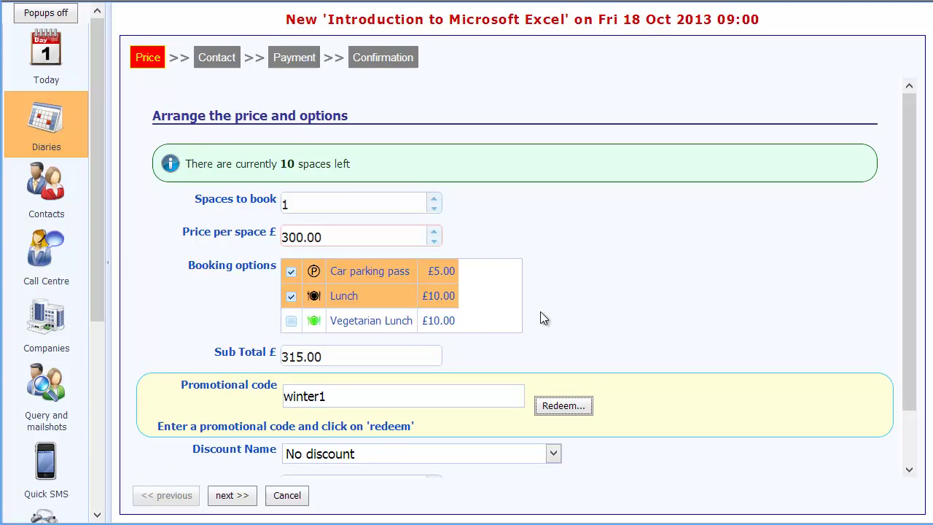
key(Return)
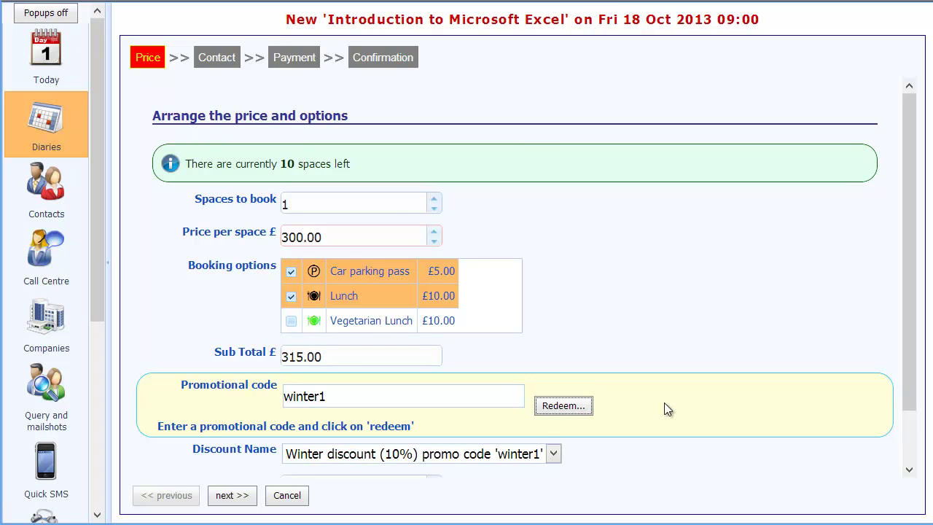
scroll(912, 397, down, 2)
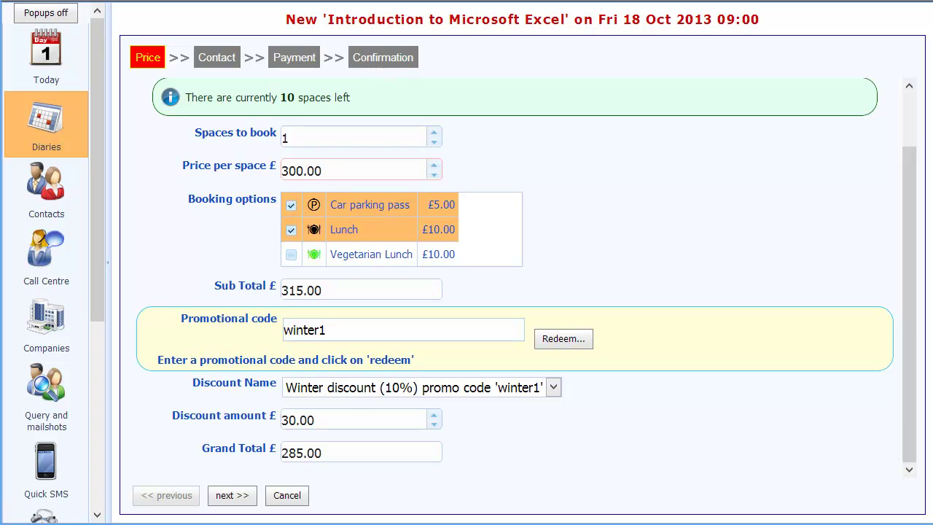
Look up and attach an existing contact, keep 'Take a payment later', and continue
click(226, 495)
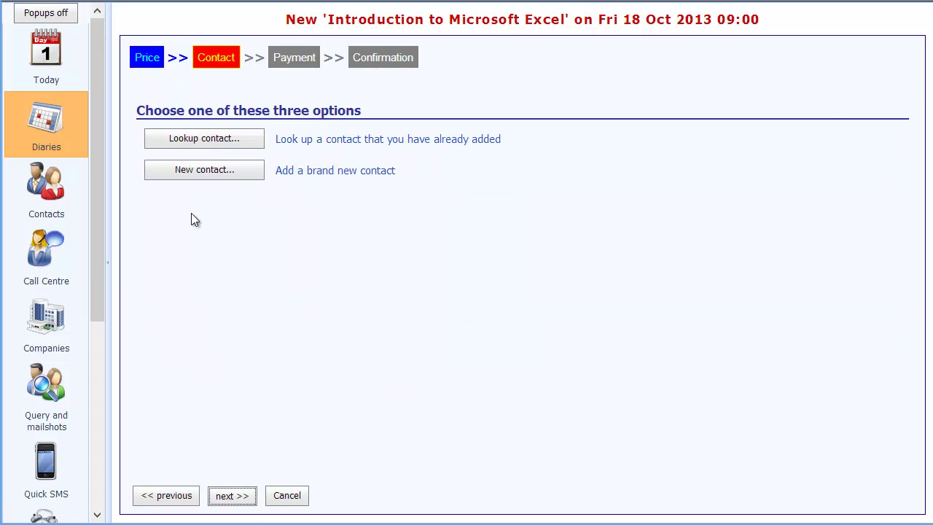
click(202, 140)
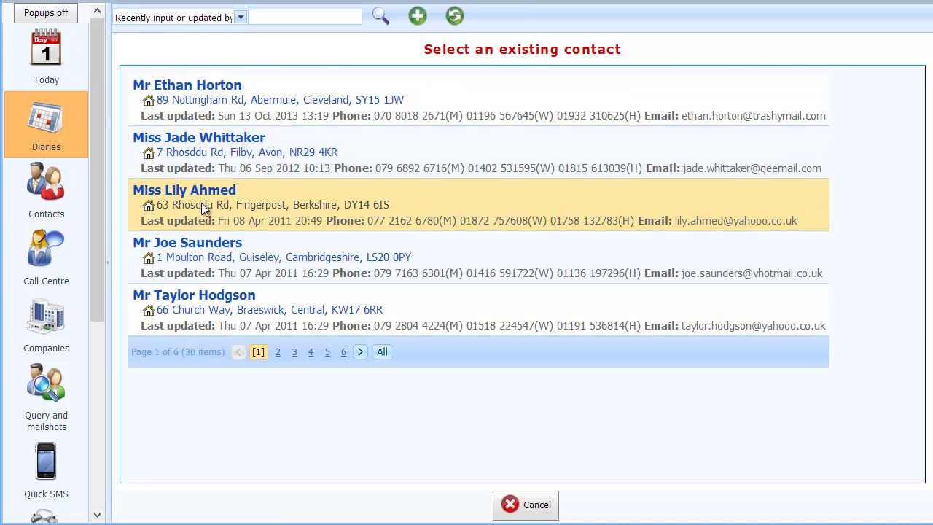
click(202, 203)
click(246, 496)
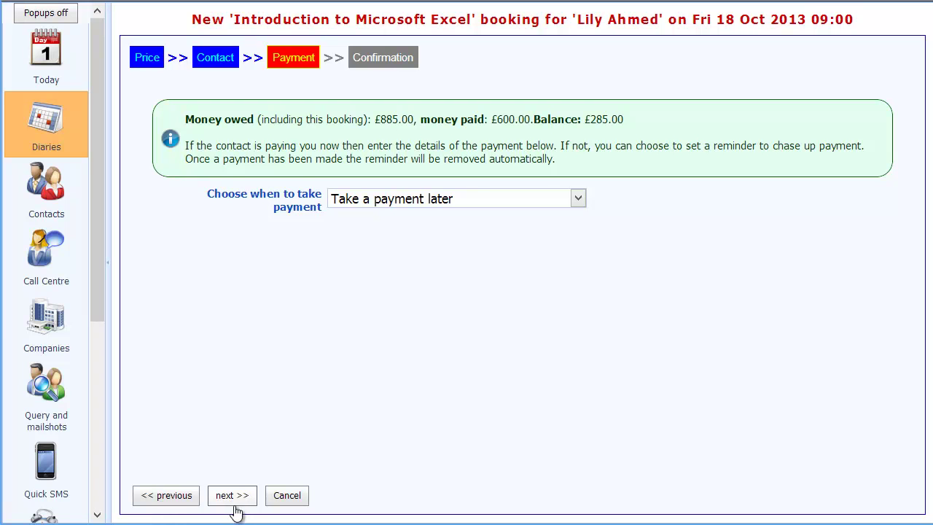
click(226, 497)
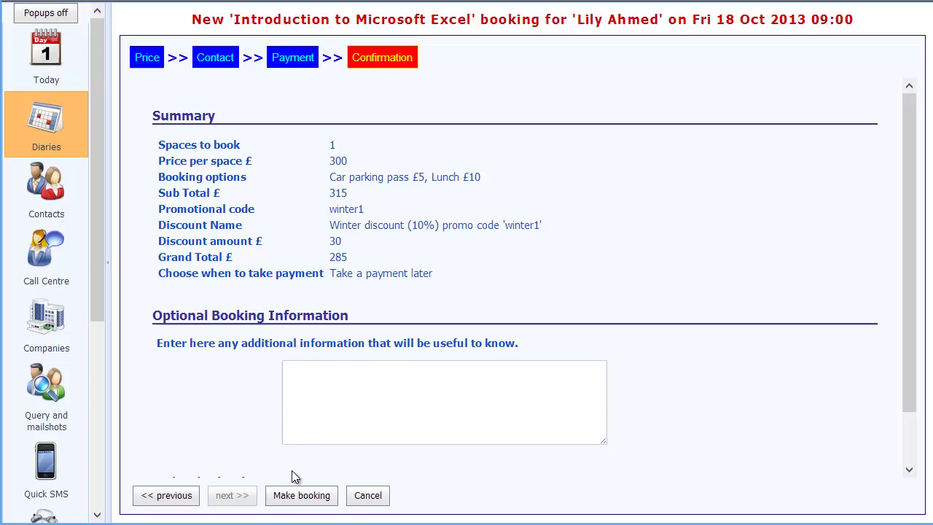
Make the Excel booking and finish back to the 18 Oct 2013 diary
click(302, 495)
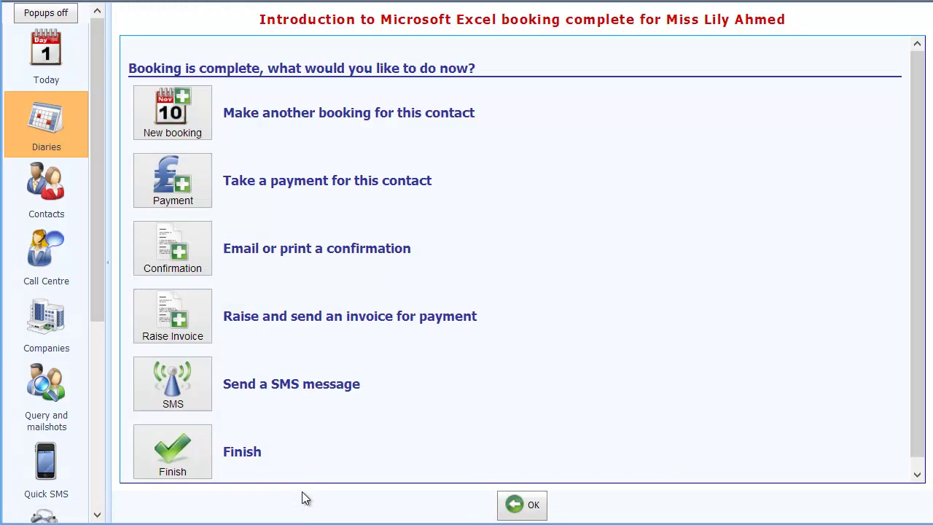
click(172, 459)
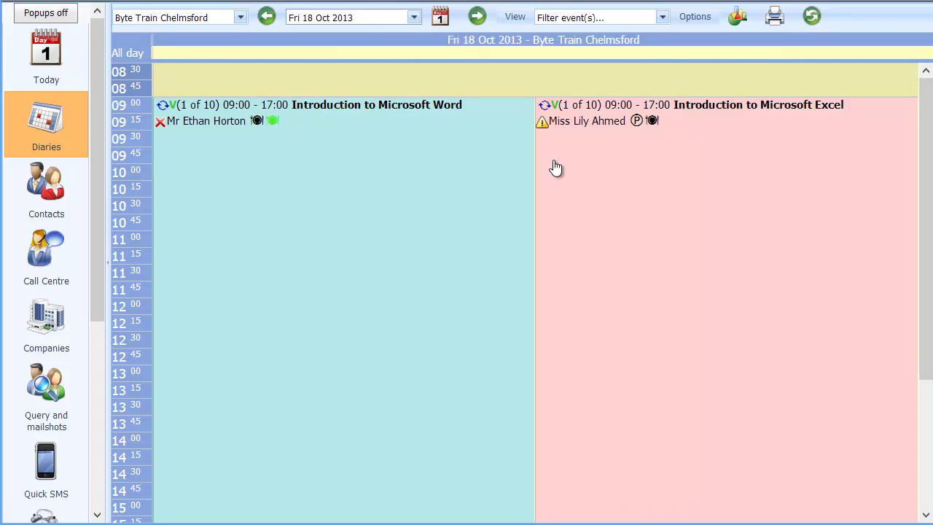